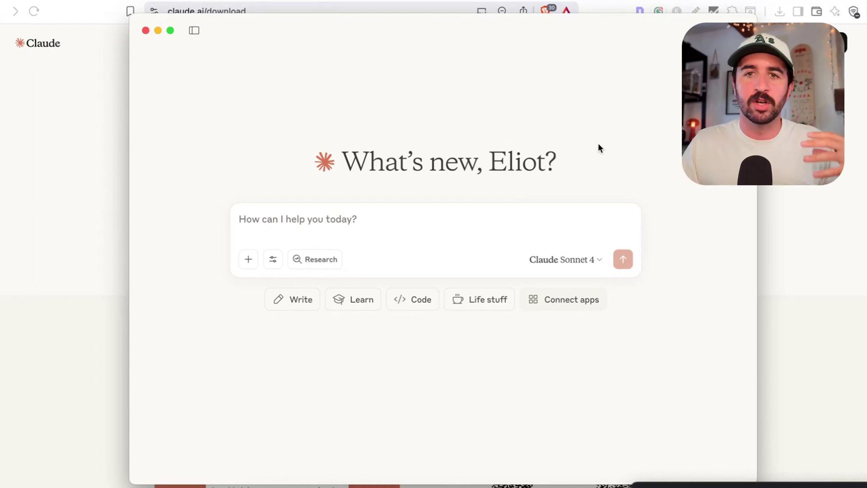
Step: Close Claude and examine the headlines of the Claude desktop download, Node.js and DataForSEO web pages
key(super+q)
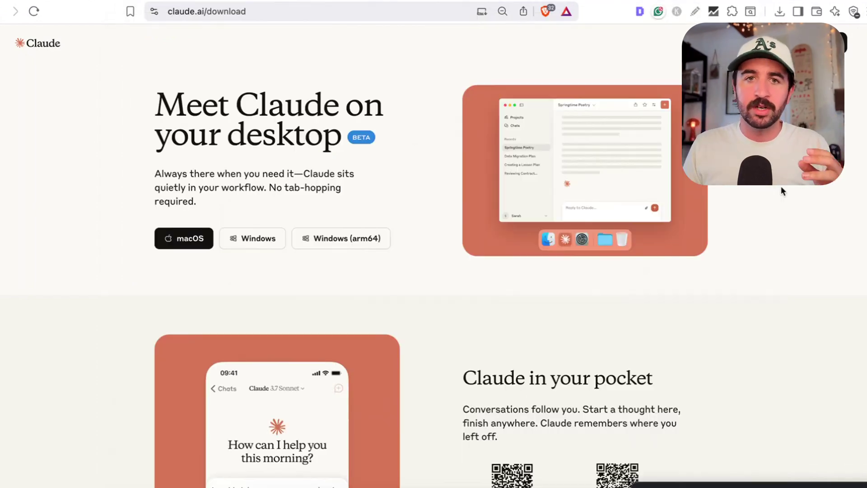
drag(175, 108, 298, 153)
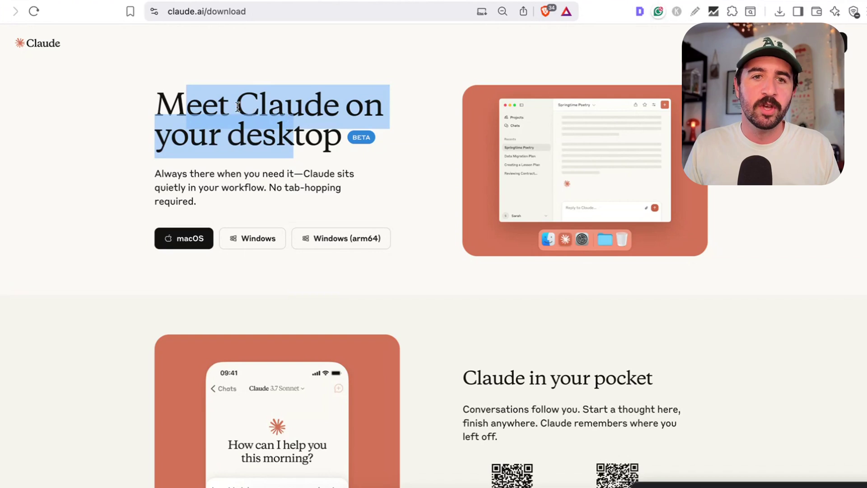
click(176, 100)
drag(171, 103, 327, 135)
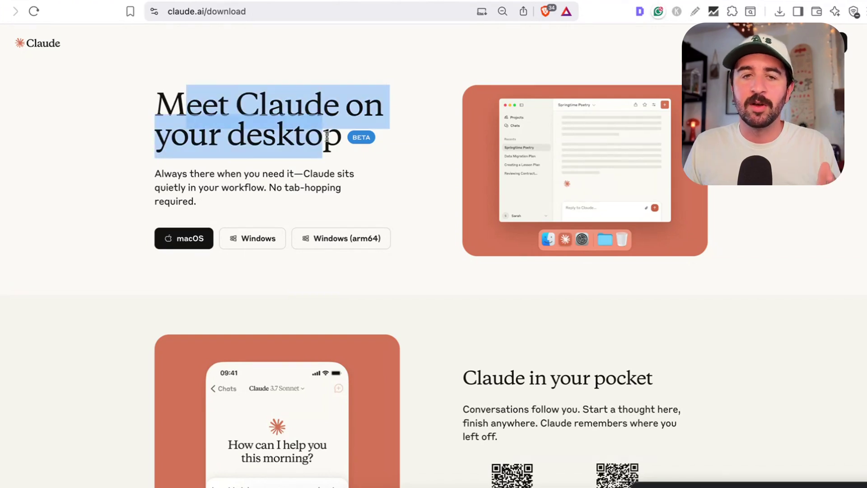
click(314, 139)
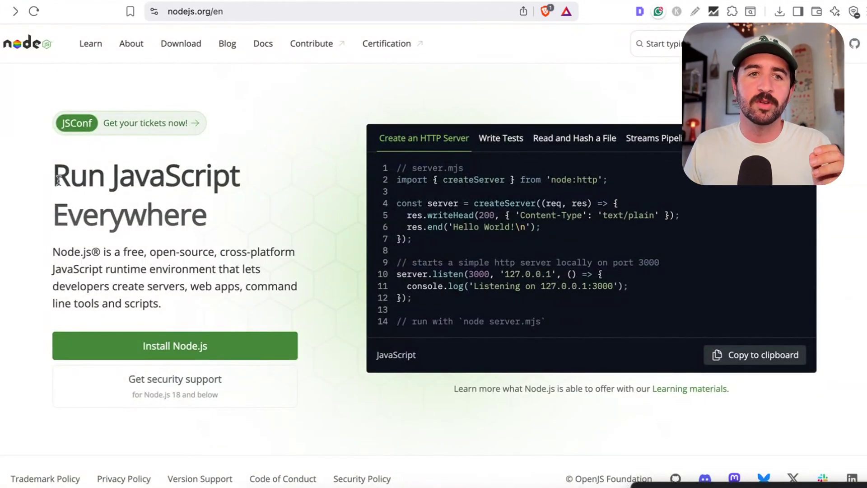
drag(58, 180, 203, 224)
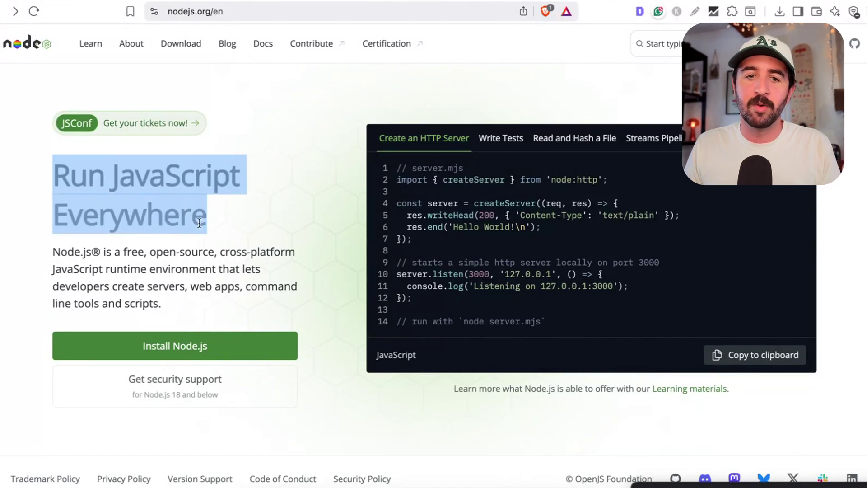
click(201, 201)
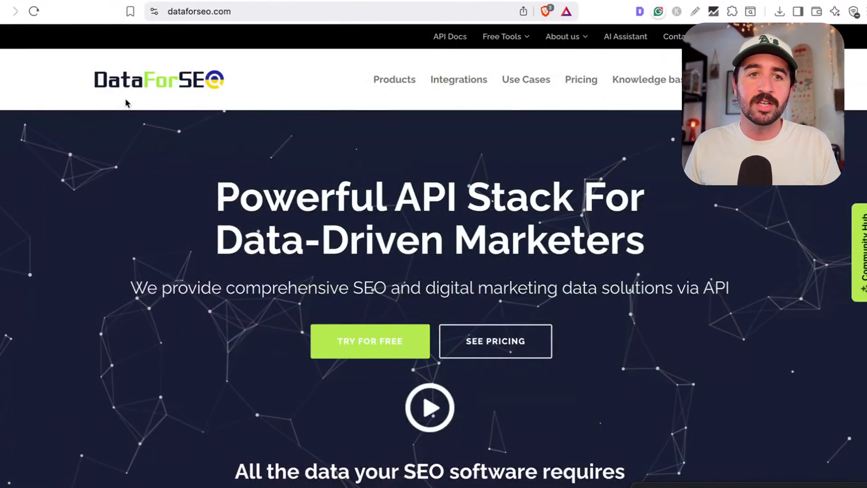
drag(220, 195, 709, 248)
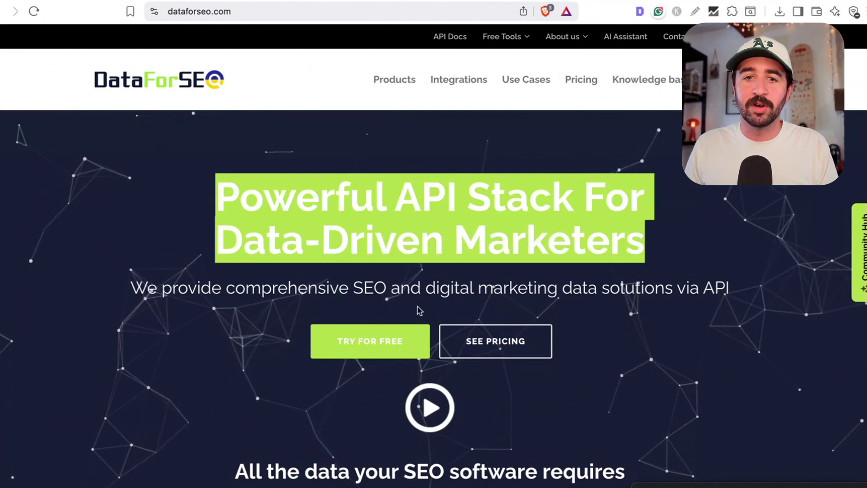
click(311, 309)
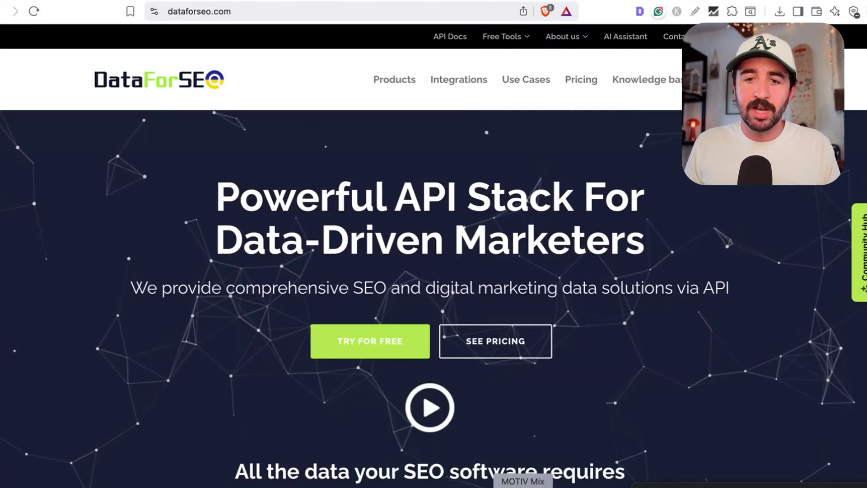
Step: Switch to the Claude desktop app and open the Developer section of its settings
click(496, 486)
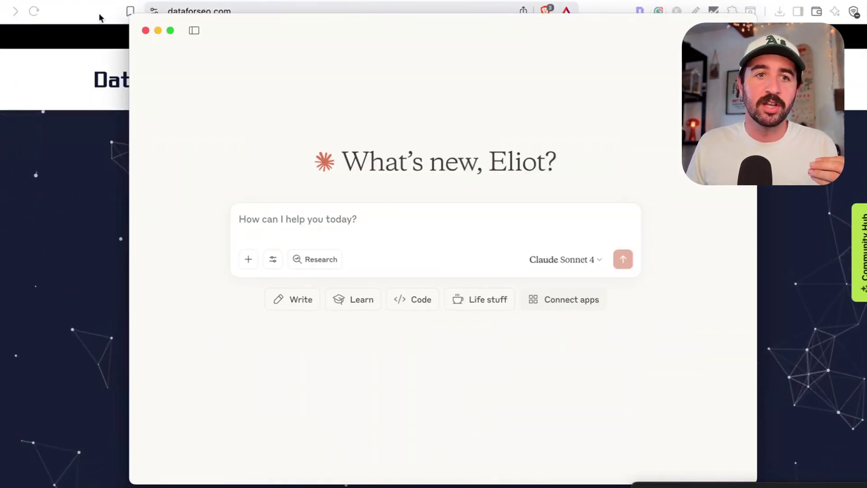
drag(195, 42, 176, 9)
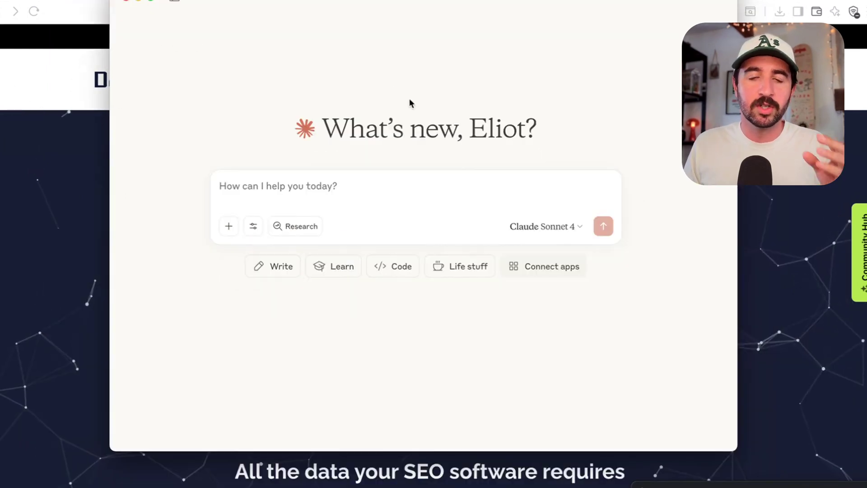
click(36, 2)
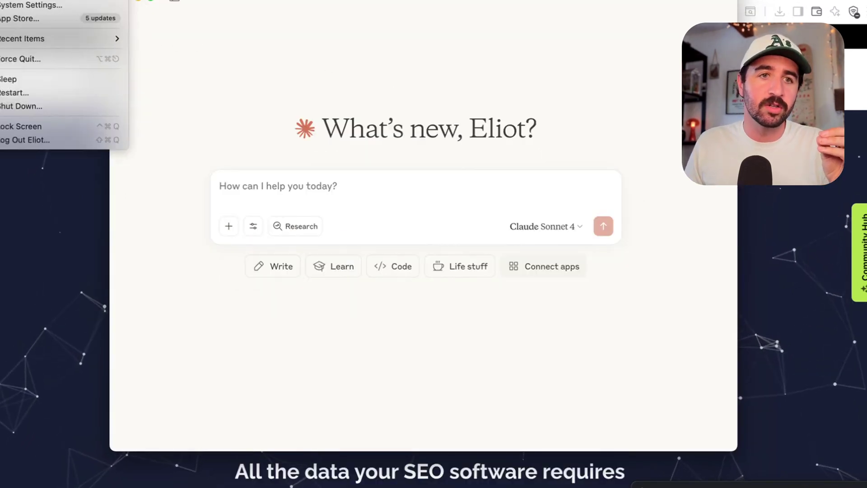
click(37, 8)
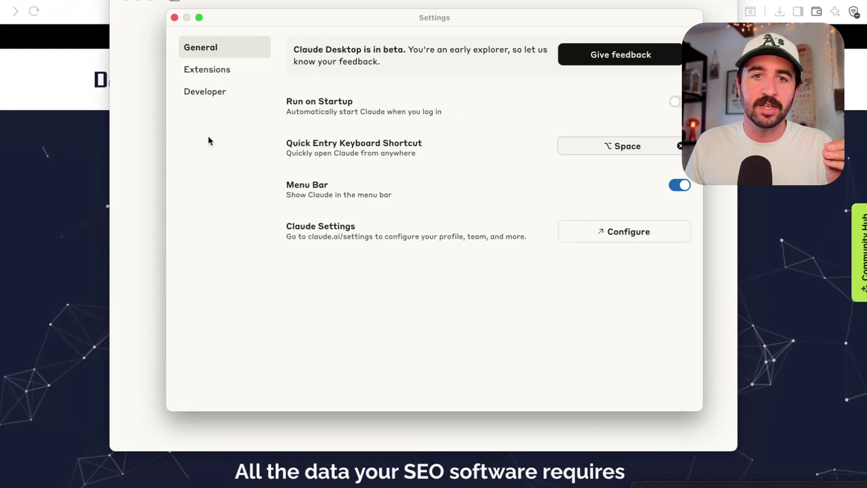
click(212, 93)
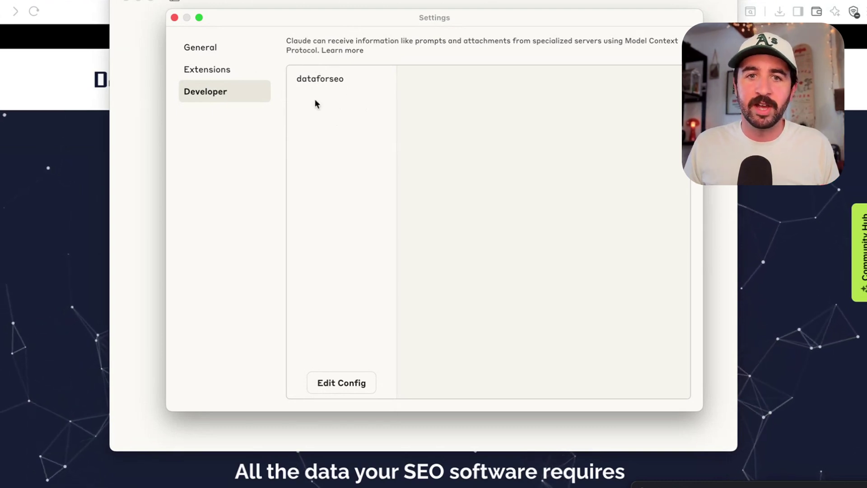
Step: Open claude_desktop_config.json for editing and examine the dataforseo server entry with its username and password values
click(353, 386)
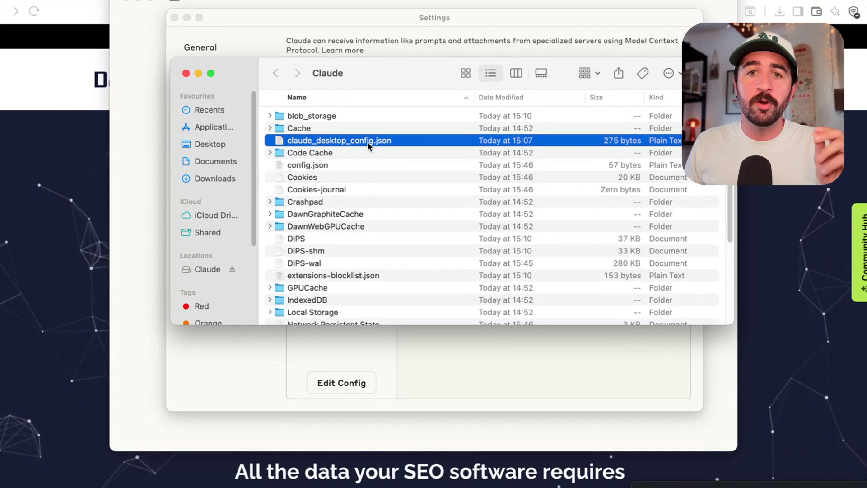
double_click(367, 142)
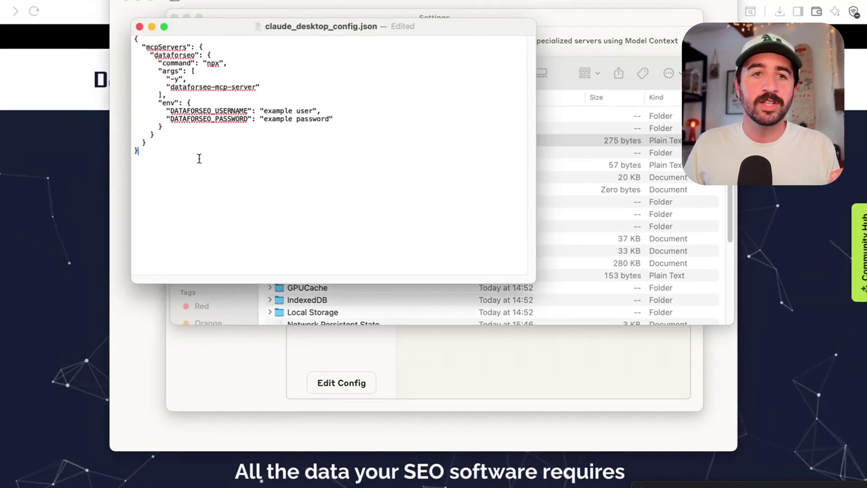
key(super+a)
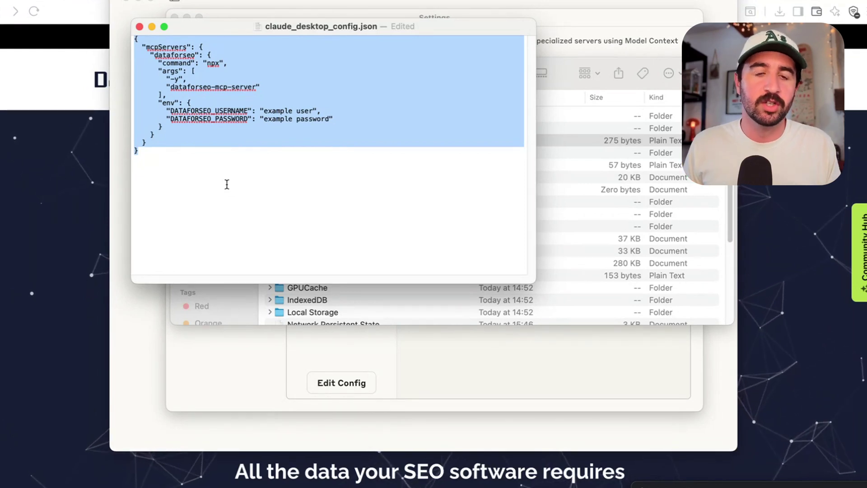
click(209, 154)
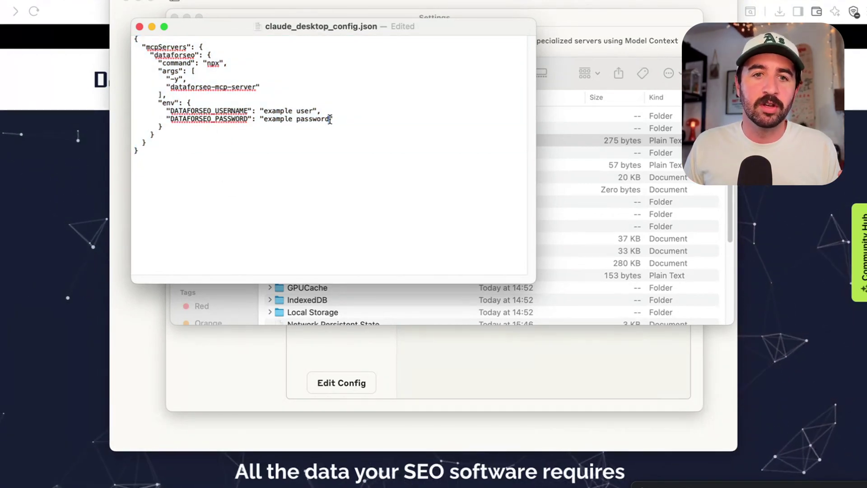
drag(330, 118, 266, 113)
click(265, 113)
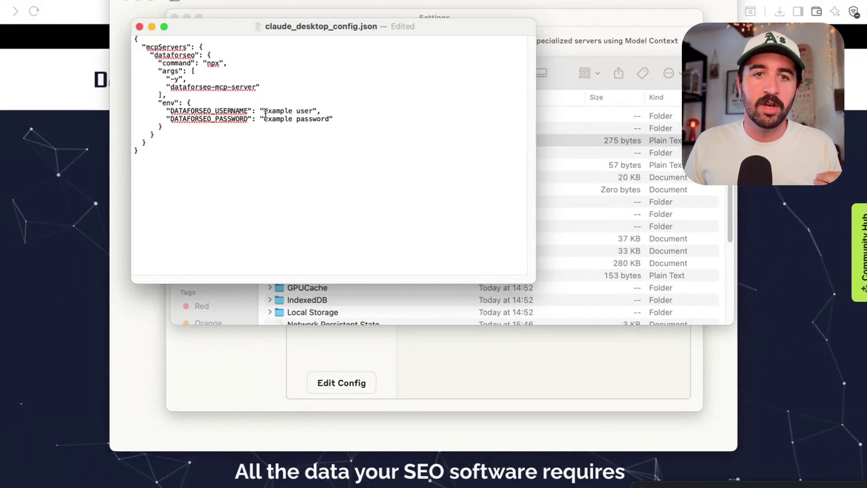
drag(265, 113, 318, 113)
click(311, 124)
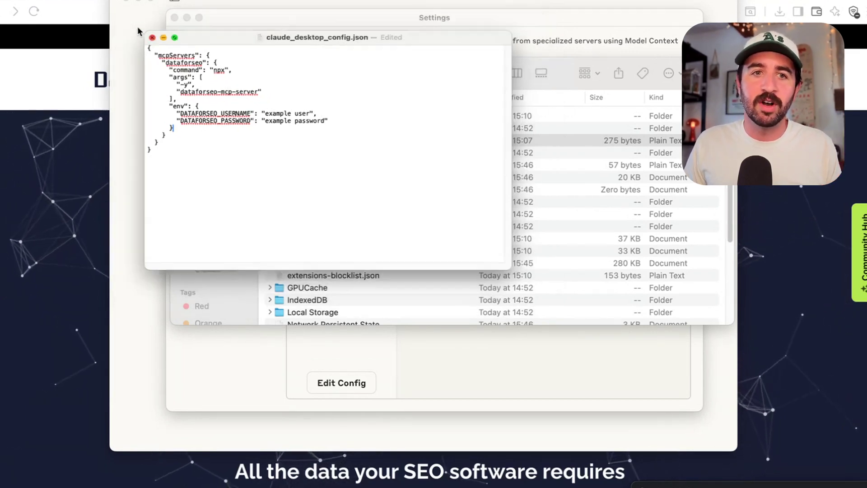
Step: Close the config file, its folder and the settings window, and restart Claude
click(179, 60)
click(186, 73)
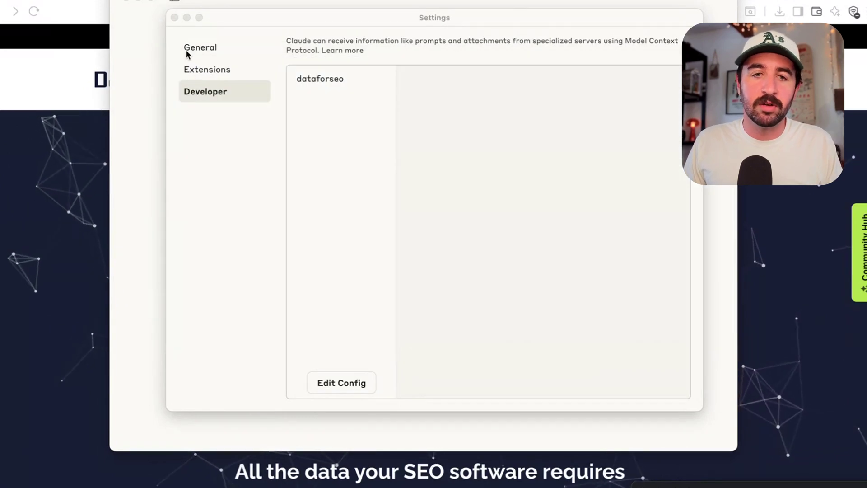
click(175, 18)
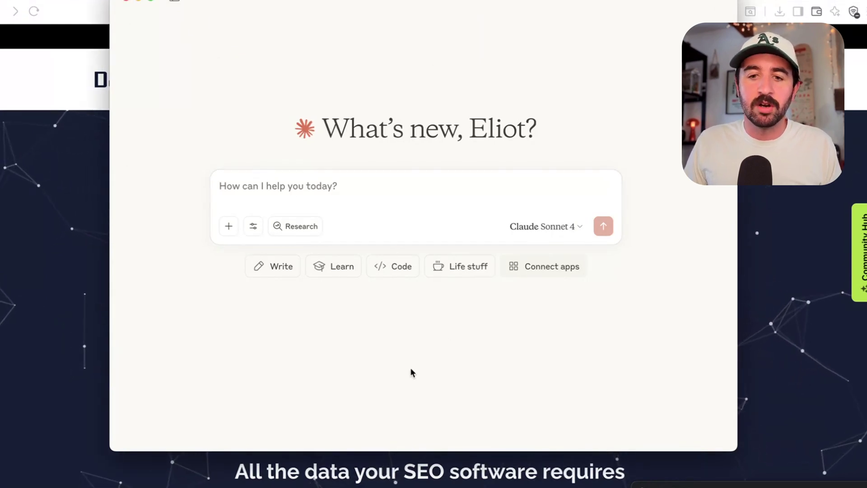
right_click(496, 484)
click(502, 471)
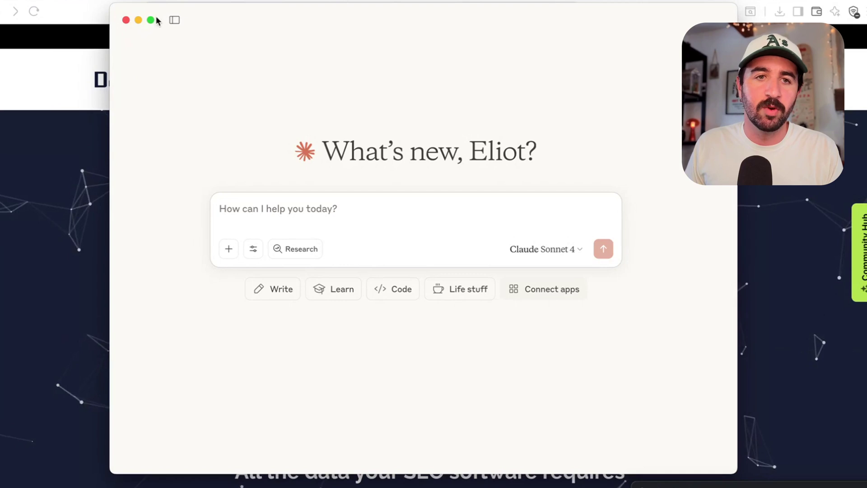
Step: Examine the dataforseo tools available to the chat, from SERP and keyword data through on-page and backlinks tools
click(253, 249)
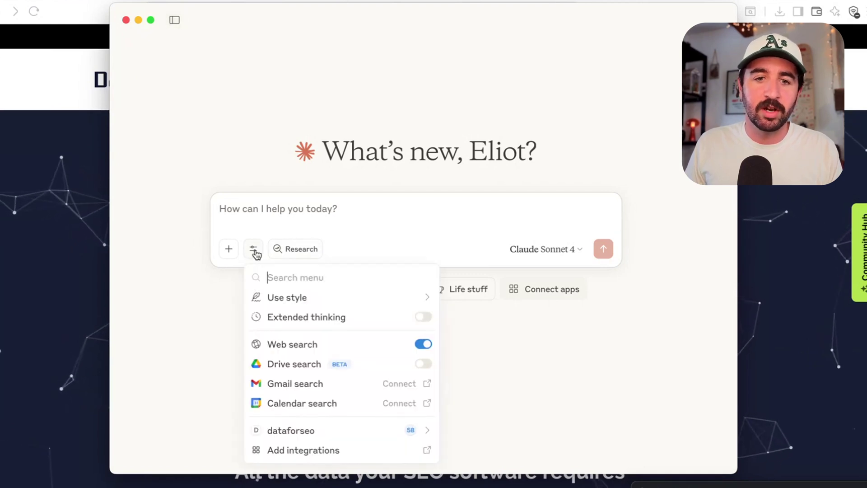
click(283, 433)
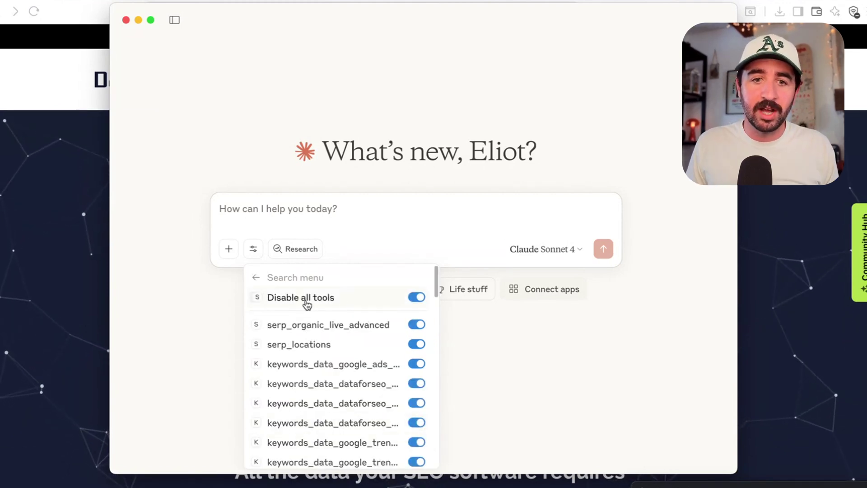
click(257, 278)
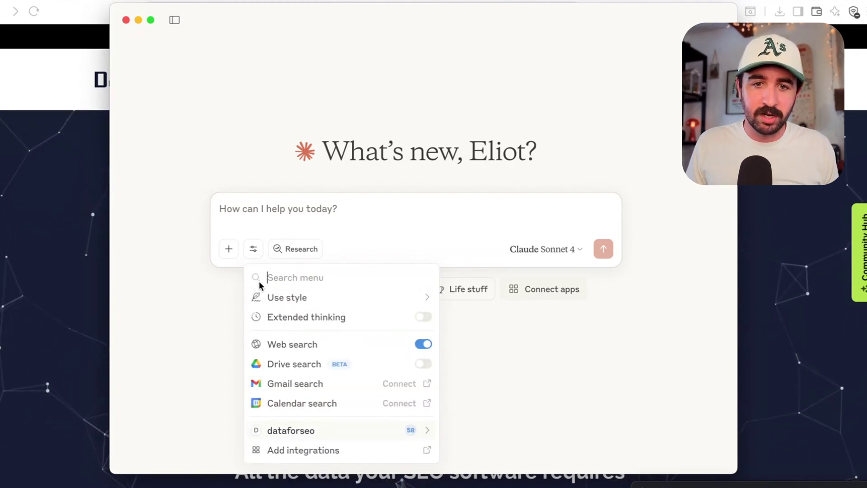
click(406, 432)
scroll(344, 356, down, 2)
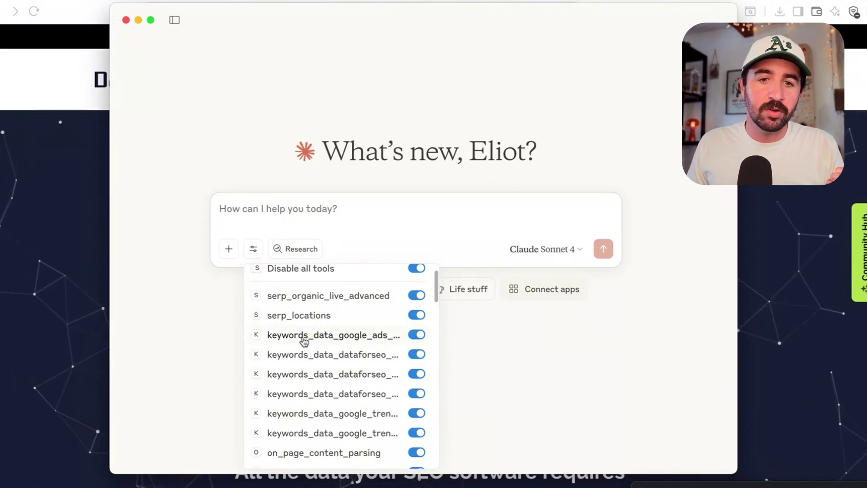
scroll(304, 412, down, 4)
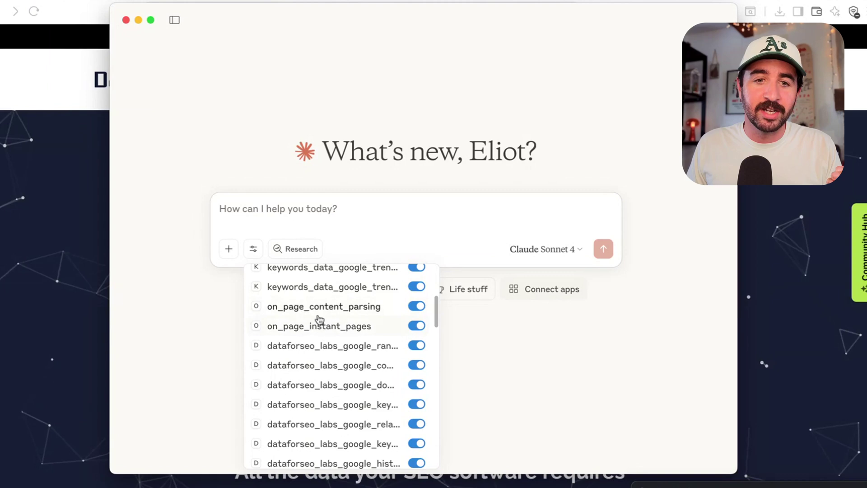
scroll(296, 312, down, 5)
scroll(295, 318, down, 3)
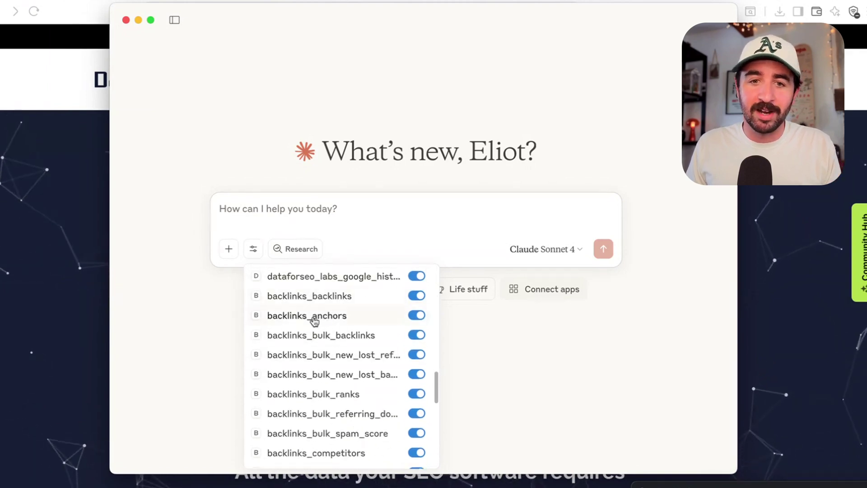
scroll(312, 316, down, 2)
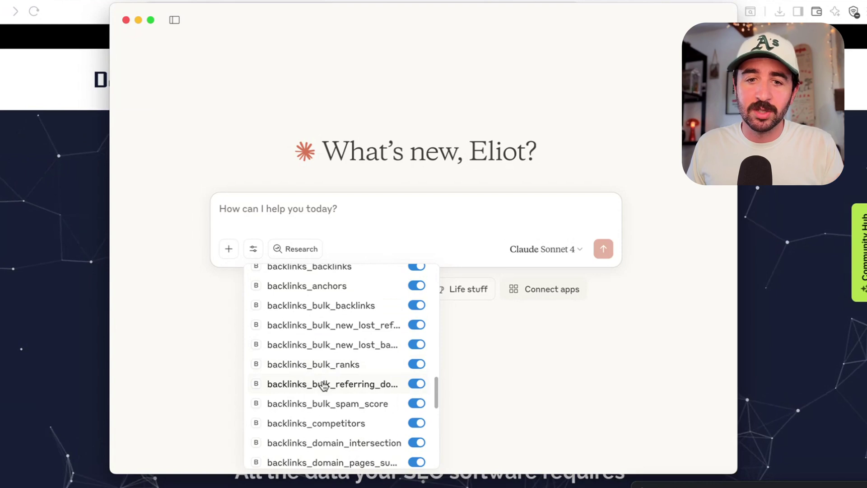
scroll(321, 384, down, 1)
click(491, 343)
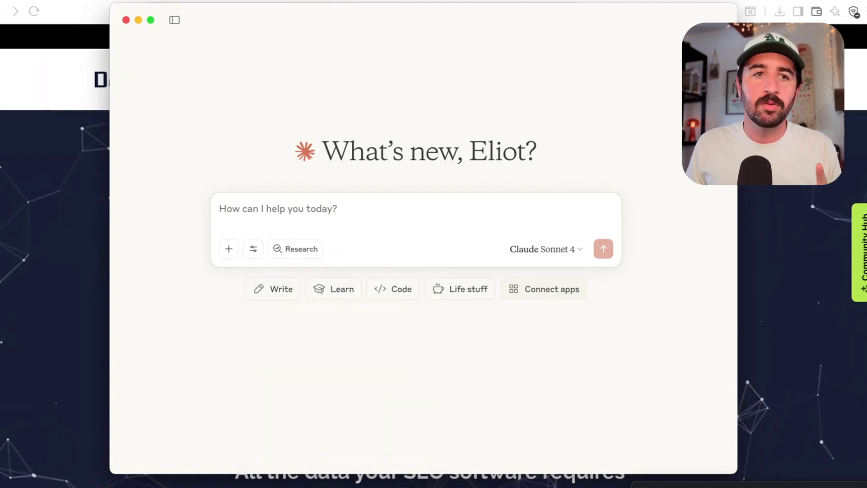
Step: Open the full claude.ai settings page from the desktop app's general settings
click(34, 0)
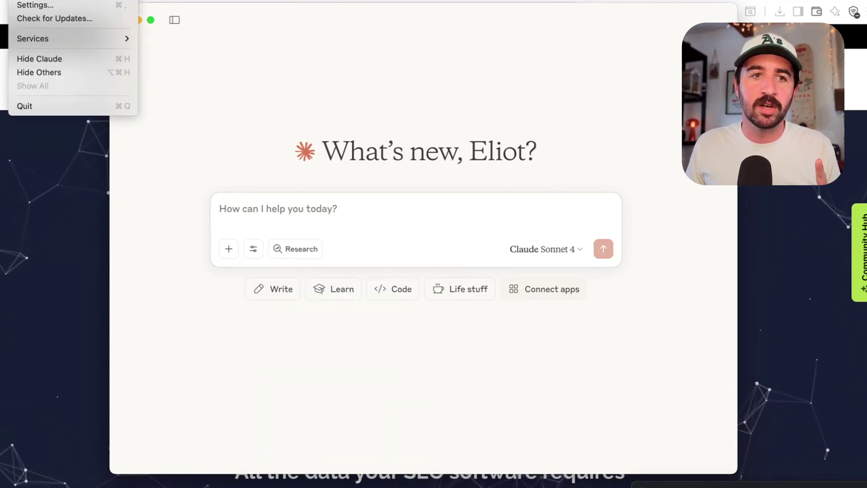
click(41, 5)
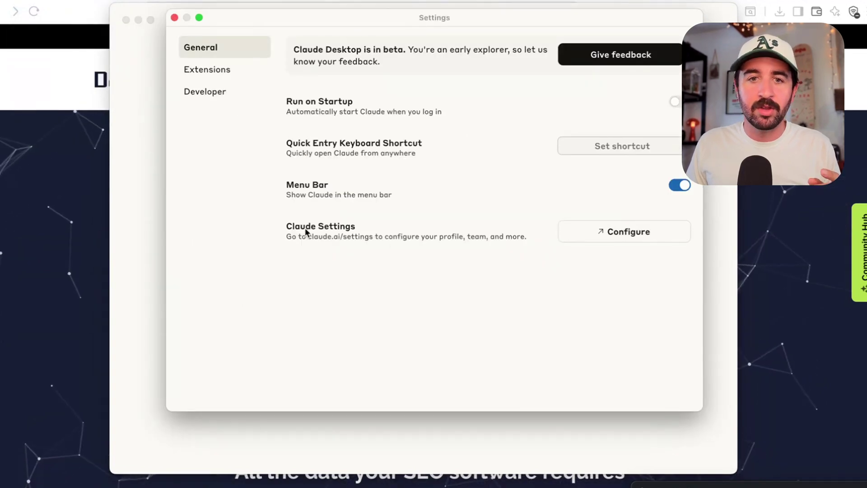
click(619, 235)
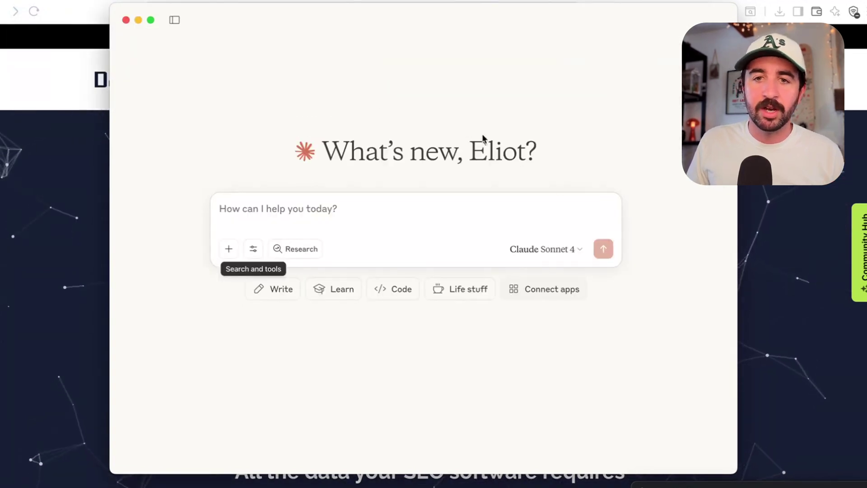
drag(378, 46, 374, 33)
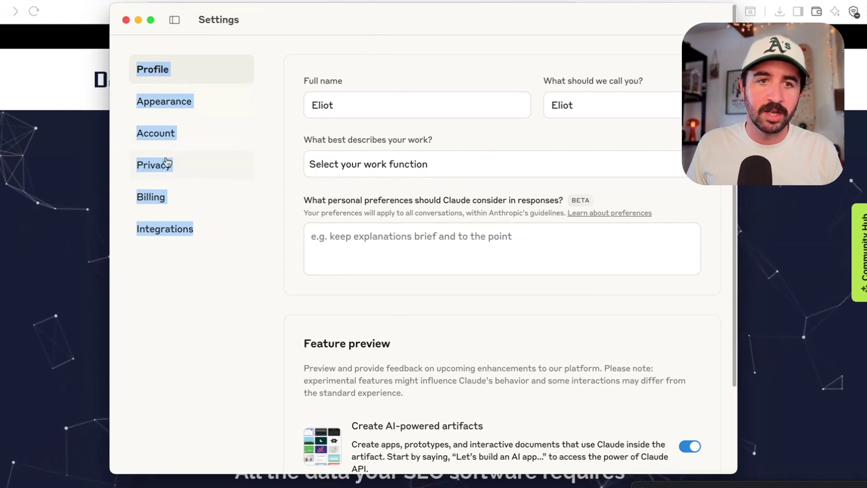
click(189, 265)
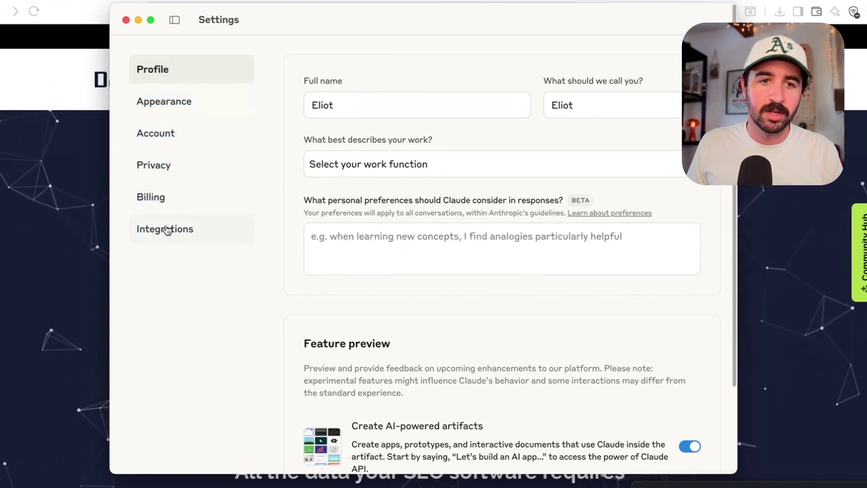
Step: Open the tools and settings of the local dataforseo integration from the Integrations settings
click(167, 230)
scroll(526, 226, down, 4)
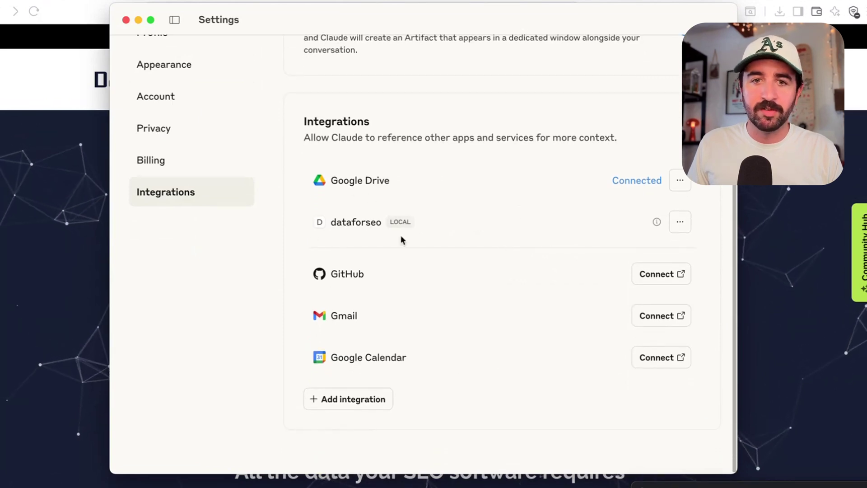
drag(310, 137, 406, 135)
click(676, 224)
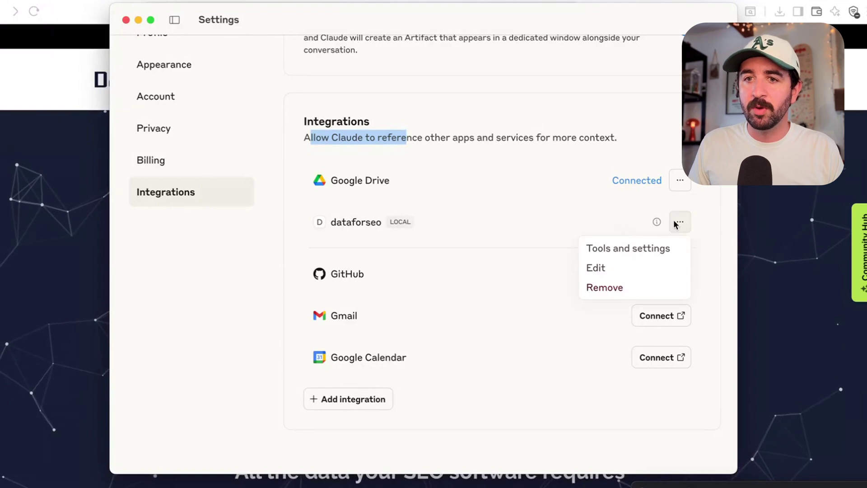
click(645, 253)
Step: Examine the permission options of the serp_organic_live_advanced tool, choose Allow unsupervised, and close the settings
click(535, 137)
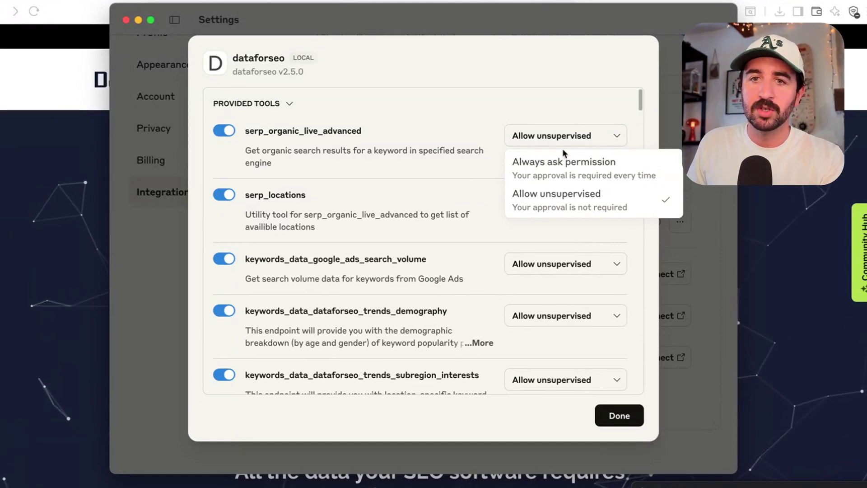
click(561, 163)
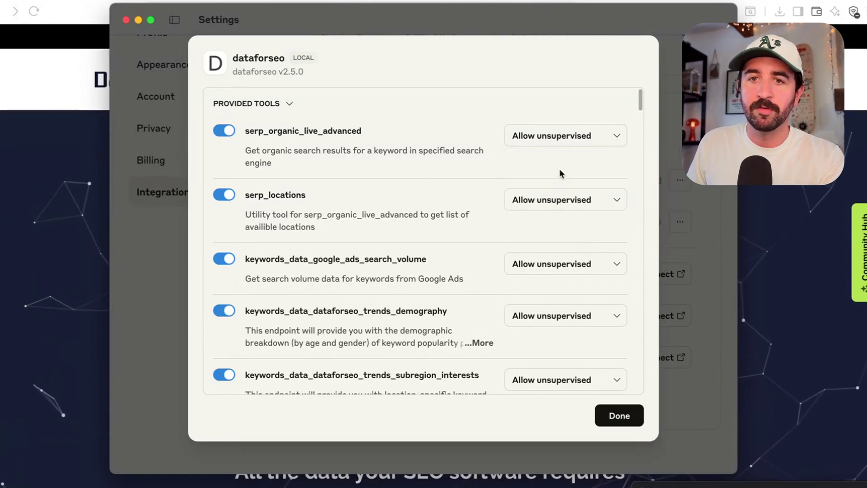
click(571, 142)
click(567, 203)
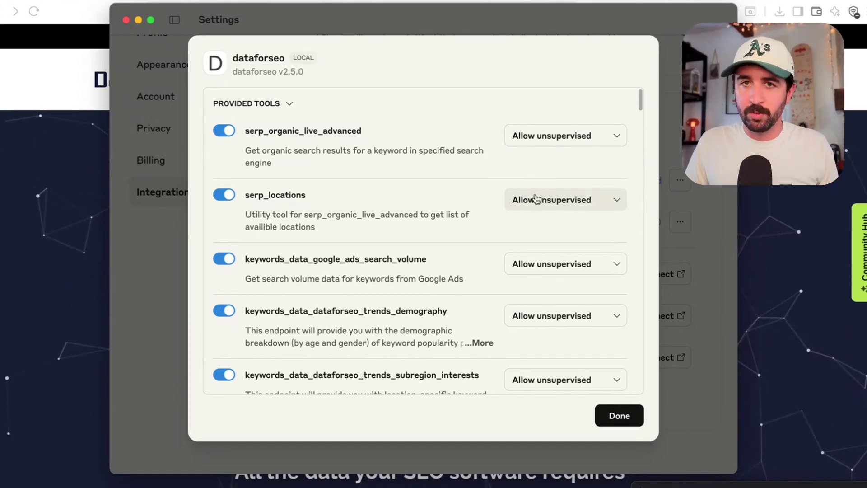
click(608, 421)
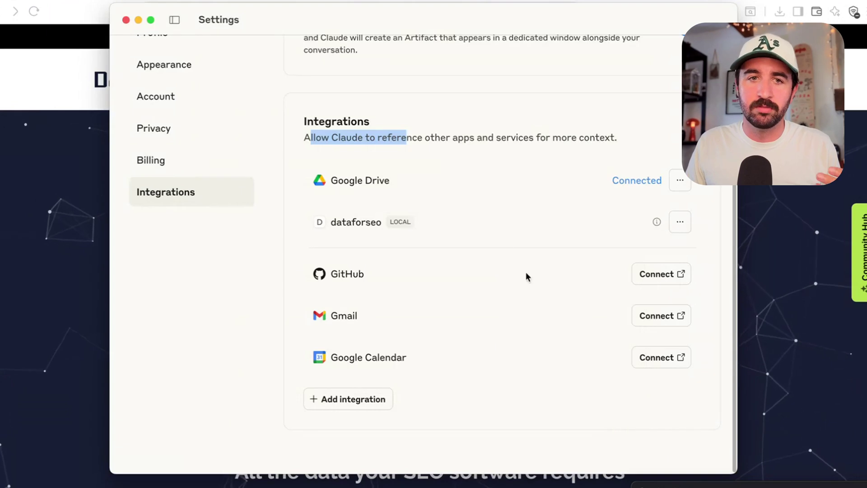
scroll(171, 69, up, 3)
key(Escape)
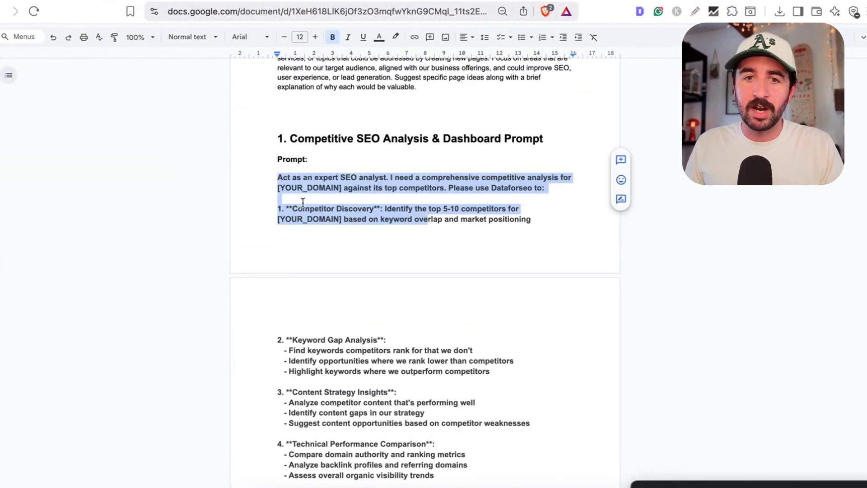
Step: Copy the Competitive SEO Analysis & Dashboard prompt from the Google Docs document into a new Claude chat and review it from the start
click(277, 188)
drag(348, 140, 449, 144)
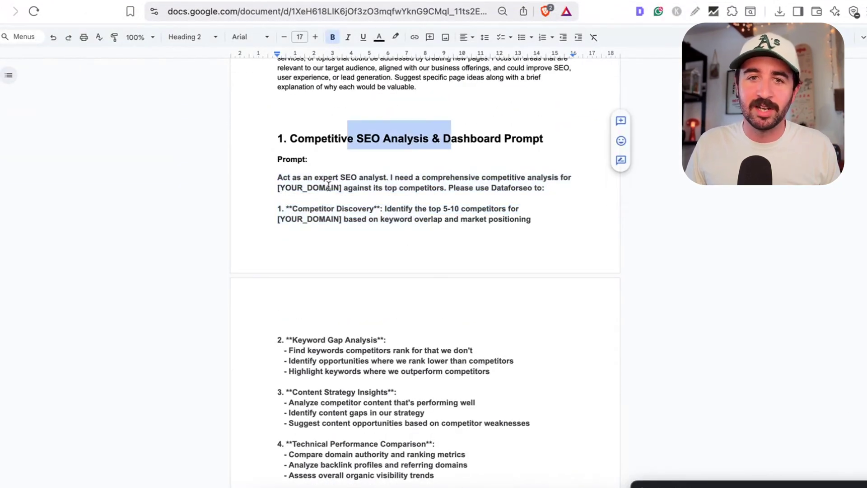
drag(267, 178, 360, 218)
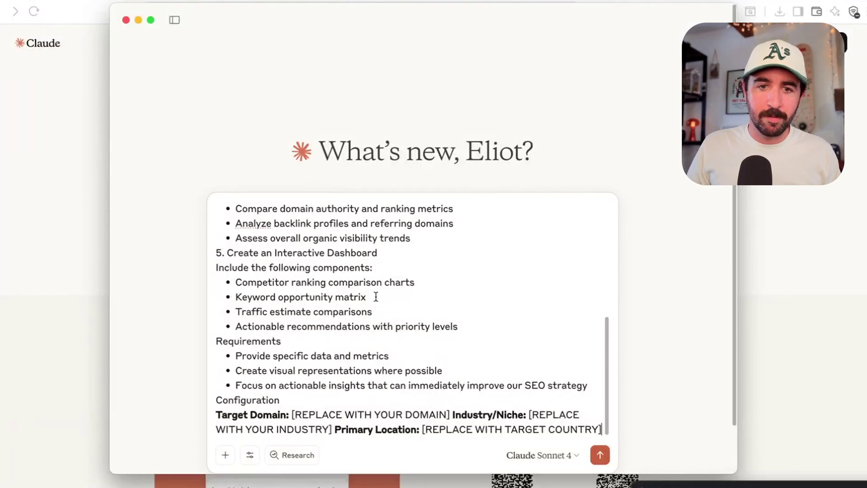
scroll(381, 299, up, 5)
scroll(382, 201, down, 1)
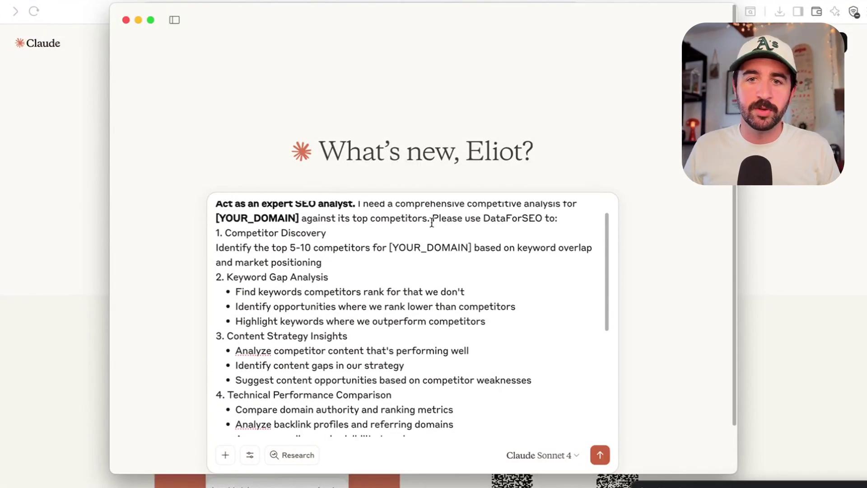
scroll(343, 267, up, 1)
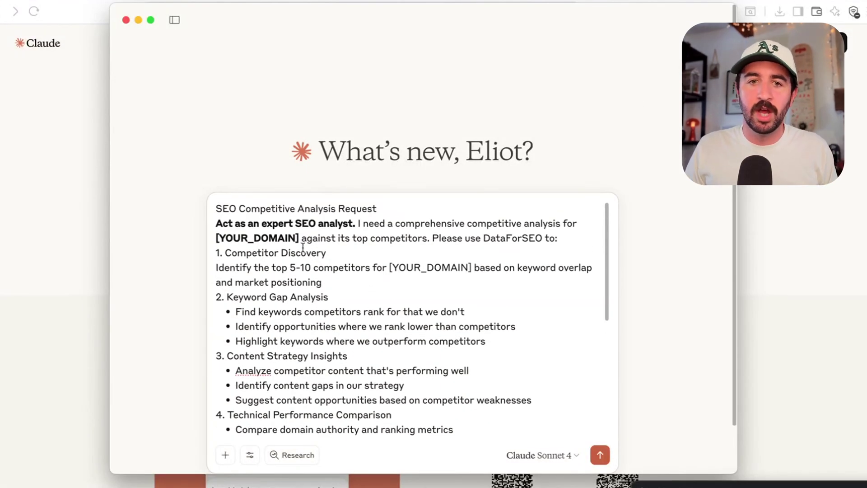
drag(301, 238, 235, 237)
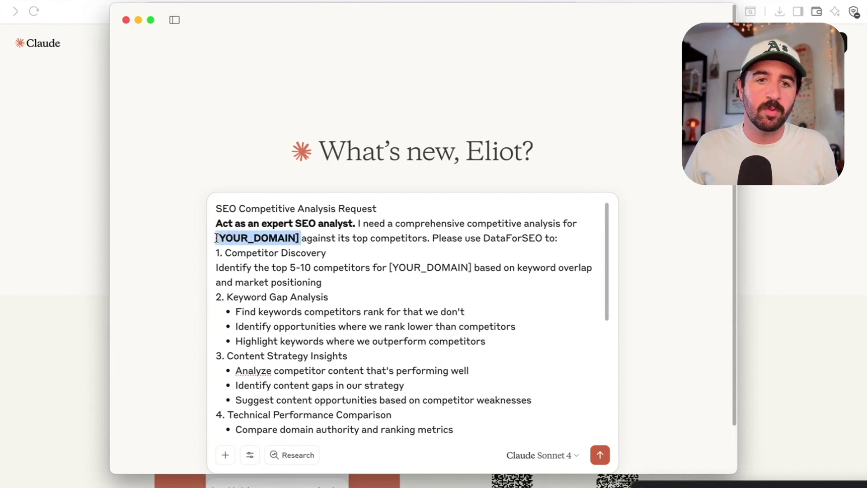
click(339, 238)
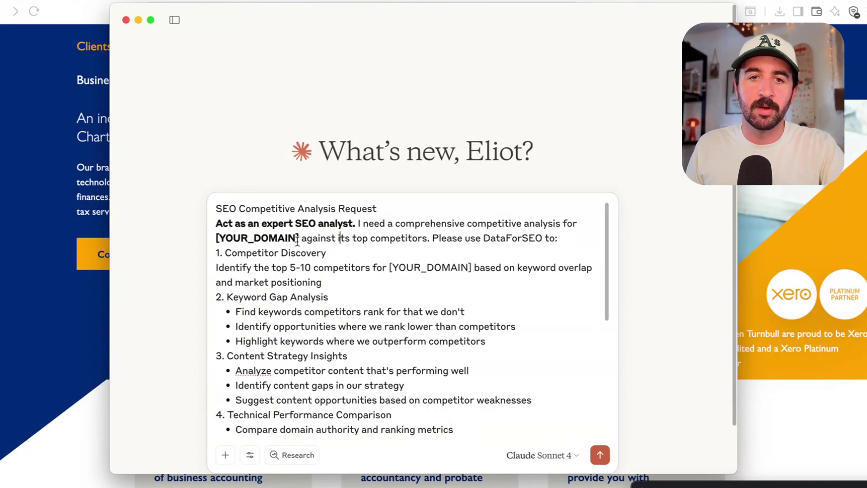
drag(299, 238, 245, 238)
click(41, 188)
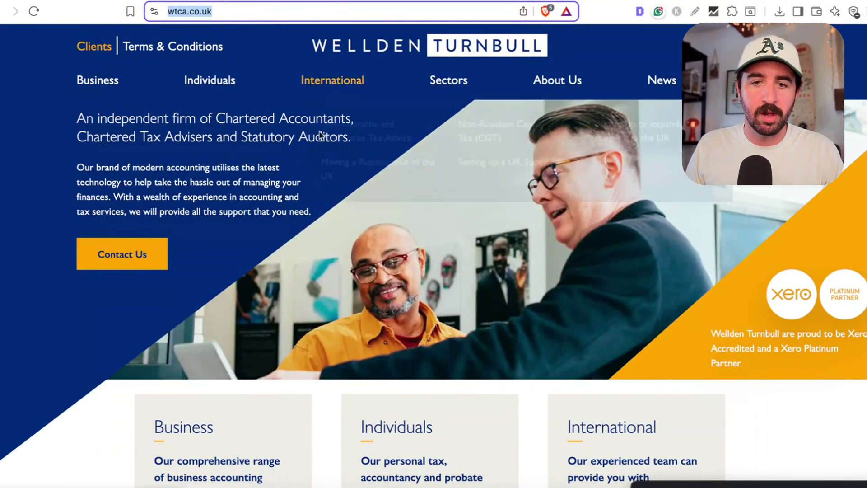
click(523, 482)
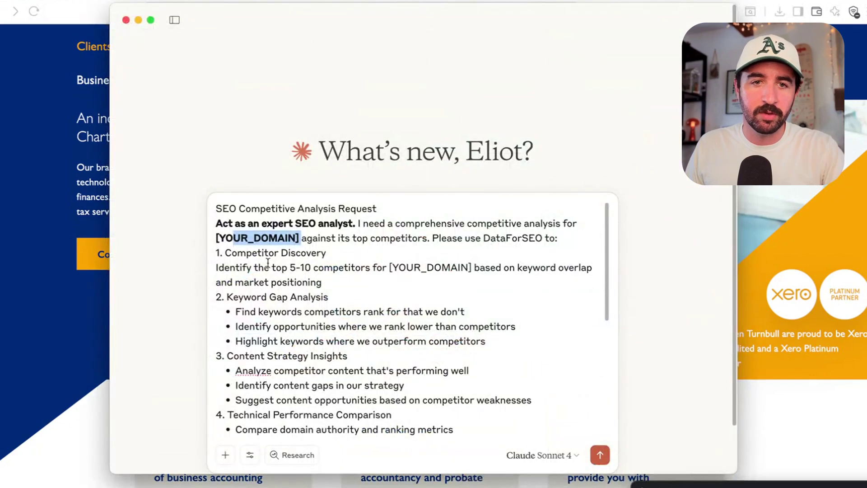
click(290, 236)
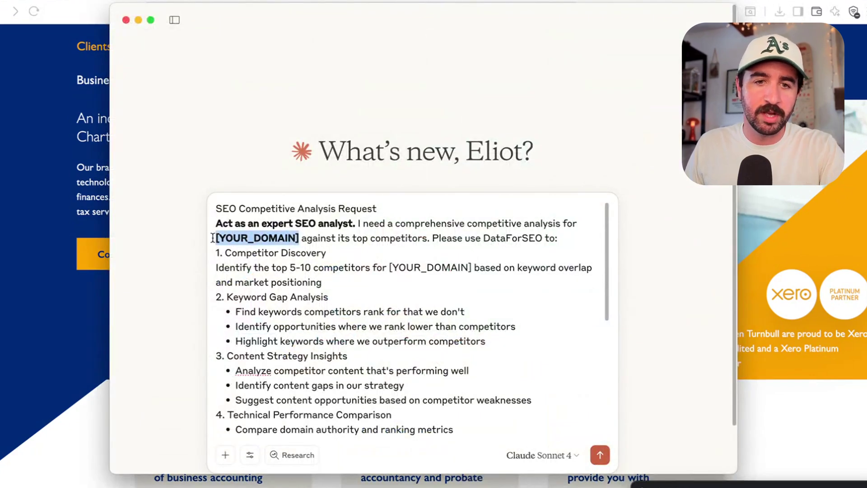
text(https://www.wtca.co.uk/)
Step: Send the completed SEO competitive analysis prompt to Claude and read the opening of its reply
scroll(407, 316, down, 5)
key(Return)
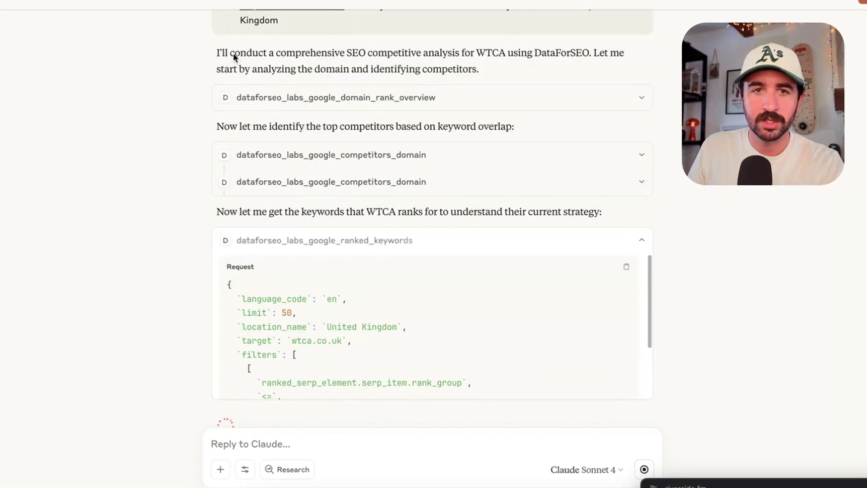
drag(230, 52, 566, 48)
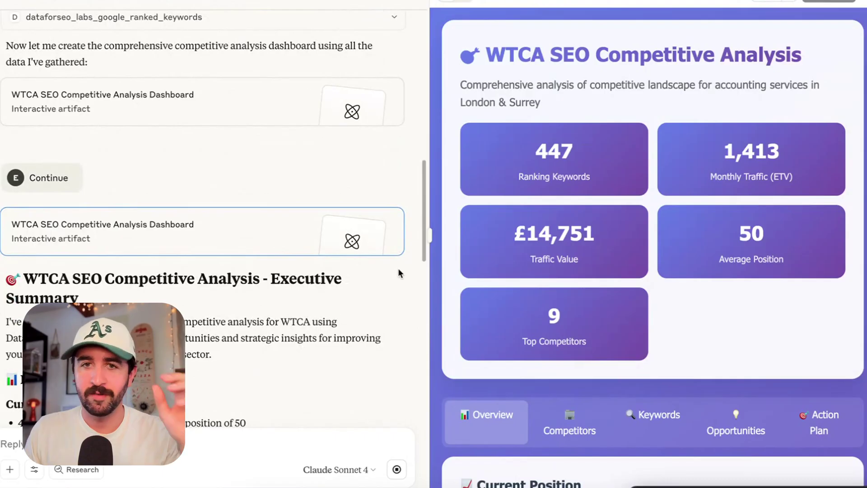
Step: Examine the executive summary in Claude's reply, from key findings and top competitors through major opportunities to strategic recommendations
scroll(398, 267, down, 5)
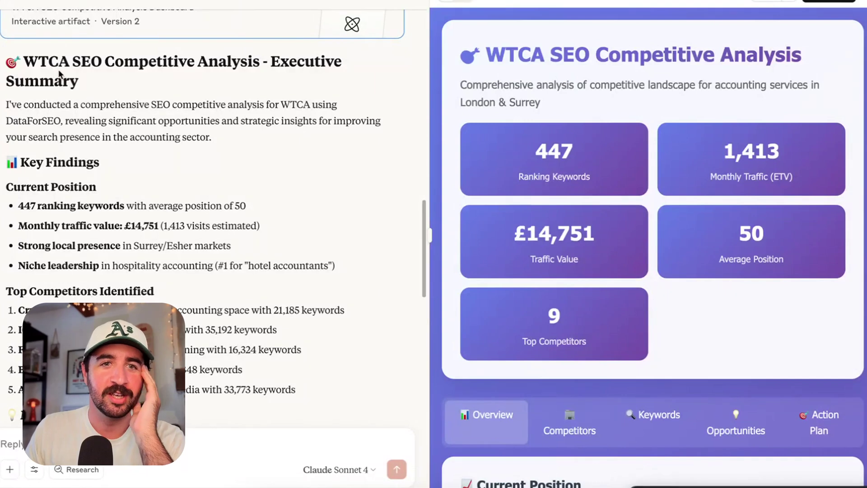
drag(23, 61, 259, 62)
click(77, 123)
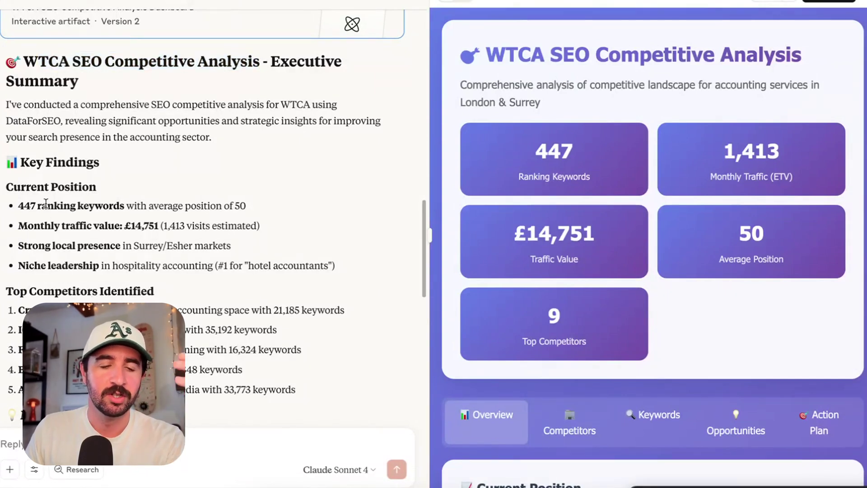
scroll(92, 229, down, 5)
scroll(96, 207, down, 2)
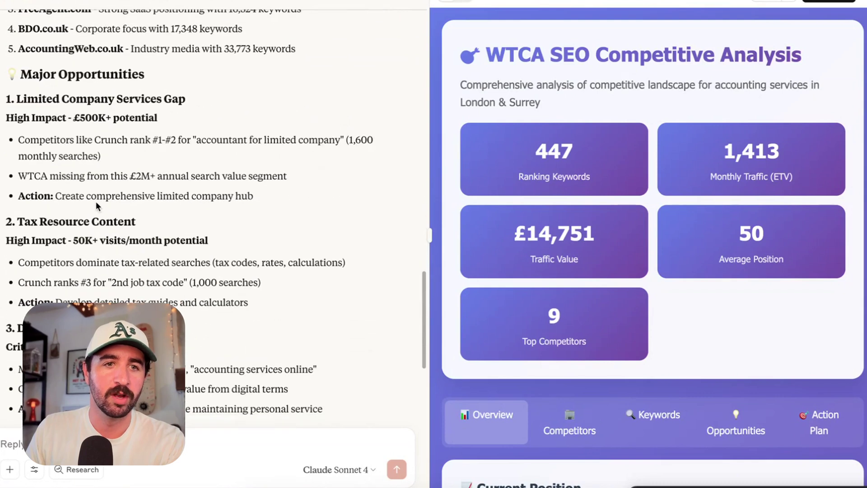
scroll(100, 207, up, 3)
scroll(103, 182, down, 6)
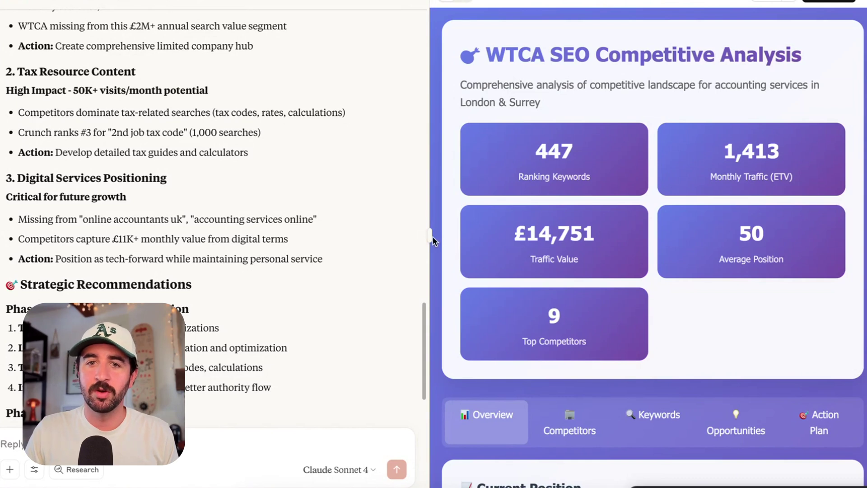
Step: Widen the dashboard artifact beside the chat and switch to its Competitors section and back to Overview
drag(267, 240, 466, 236)
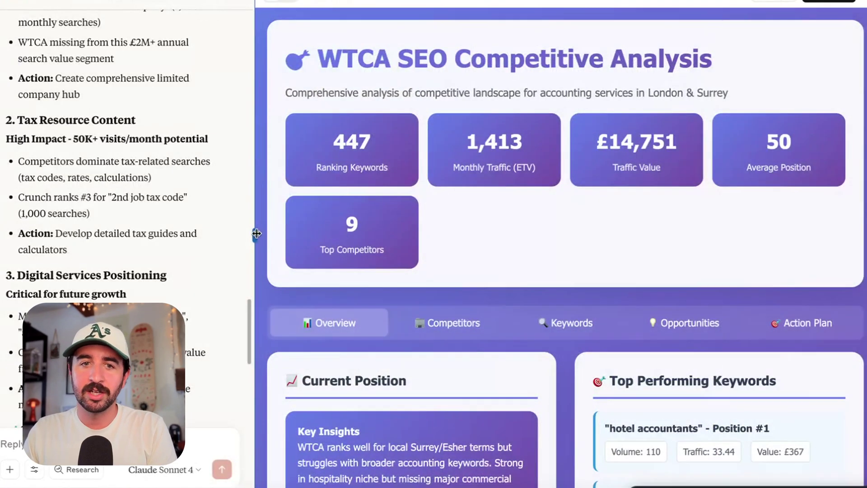
drag(99, 234, 63, 234)
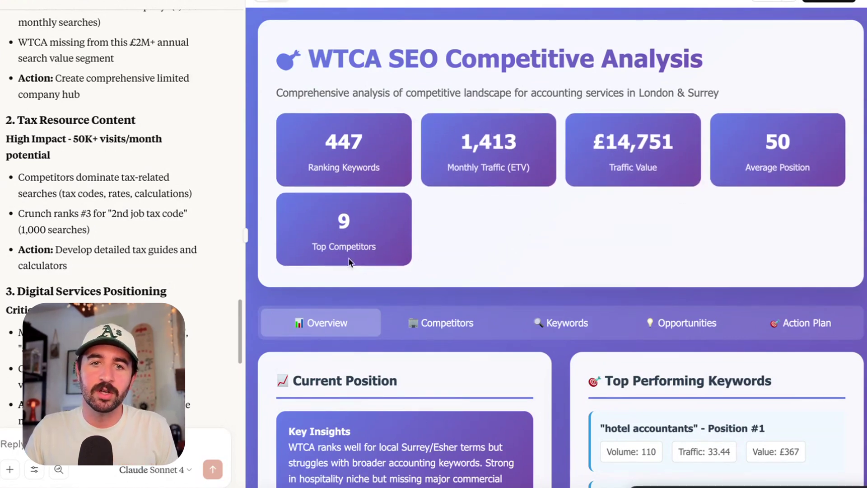
scroll(444, 218, down, 3)
click(442, 195)
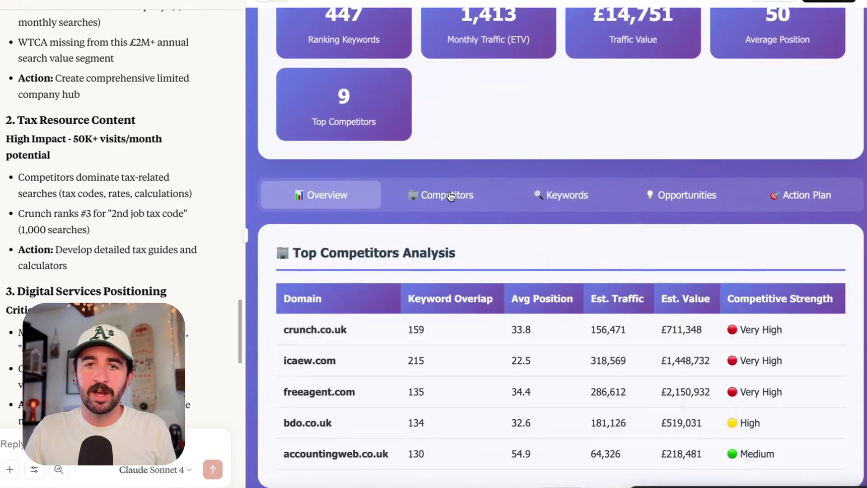
click(329, 202)
Step: Examine the Overview's key insights, the keyword position distribution chart and the top performing keywords
scroll(340, 201, down, 2)
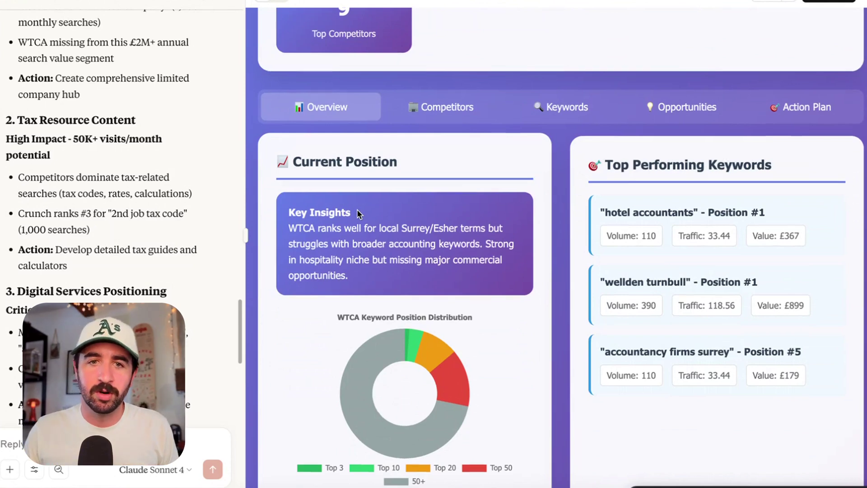
scroll(358, 214, down, 3)
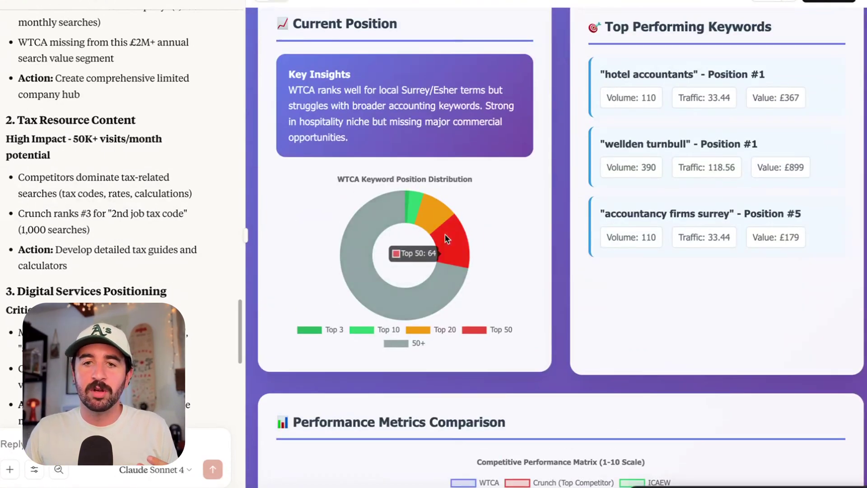
mouse_move(419, 210)
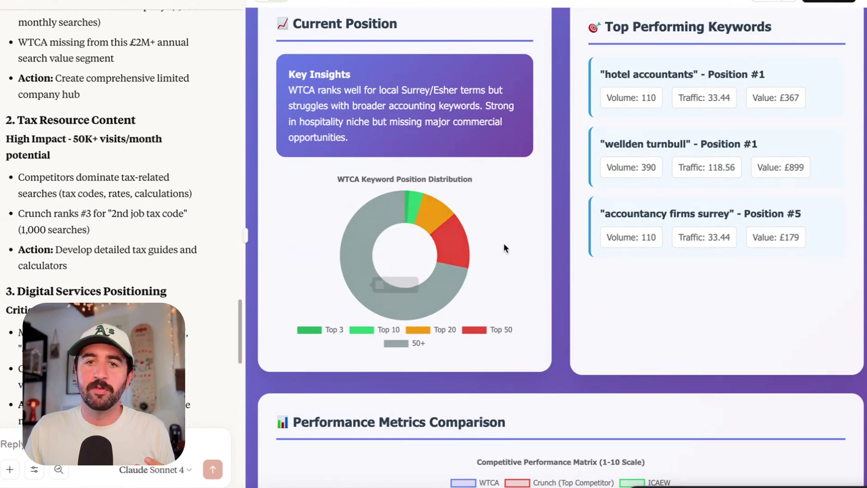
scroll(504, 243, up, 2)
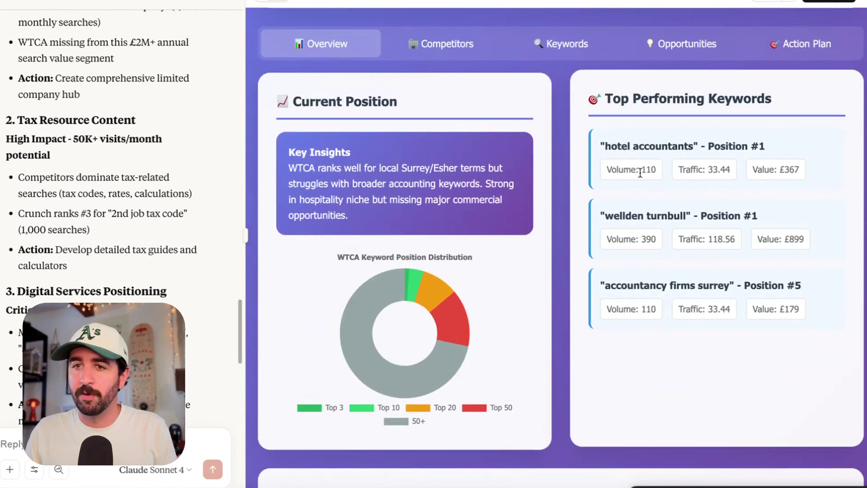
drag(655, 150, 640, 244)
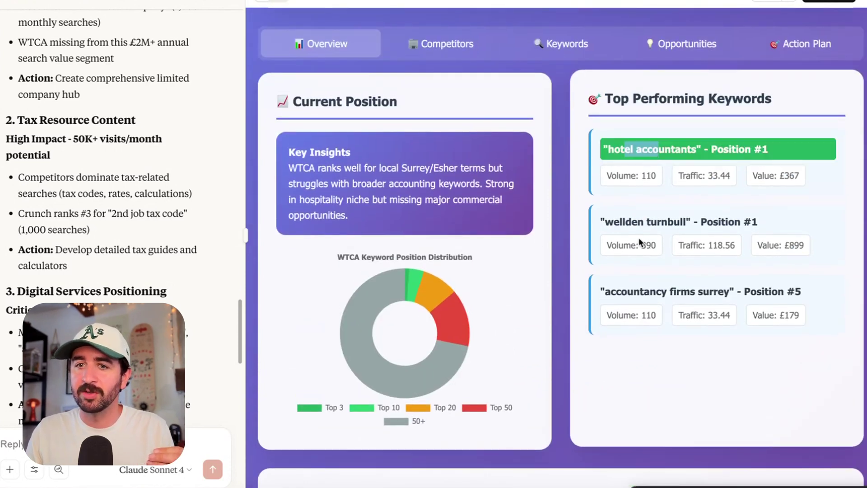
click(640, 244)
Step: Open the dashboard's Competitors section and examine the competitor table, Competitor Strengths and WTCA Advantages
click(434, 45)
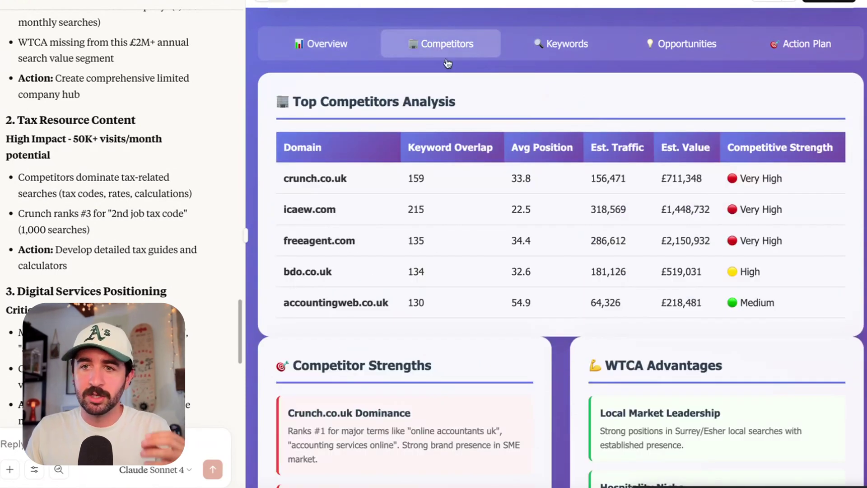
scroll(508, 142, down, 4)
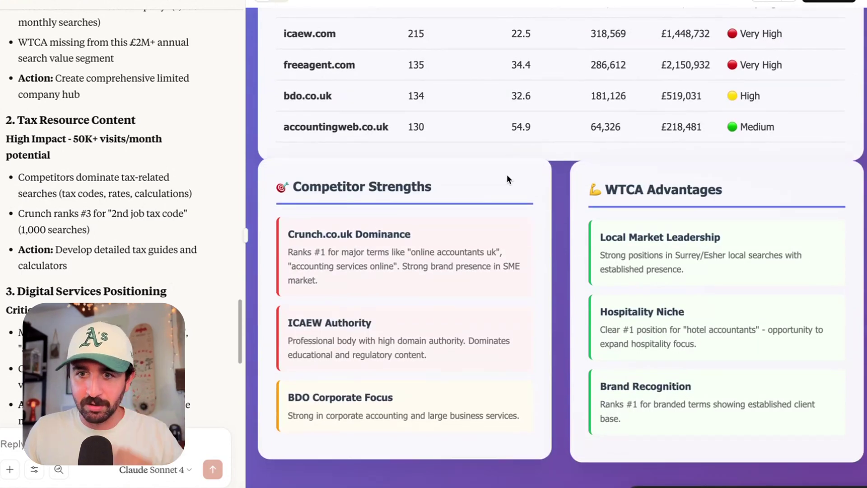
drag(291, 186, 432, 187)
drag(606, 189, 722, 189)
scroll(512, 198, up, 6)
scroll(512, 197, up, 4)
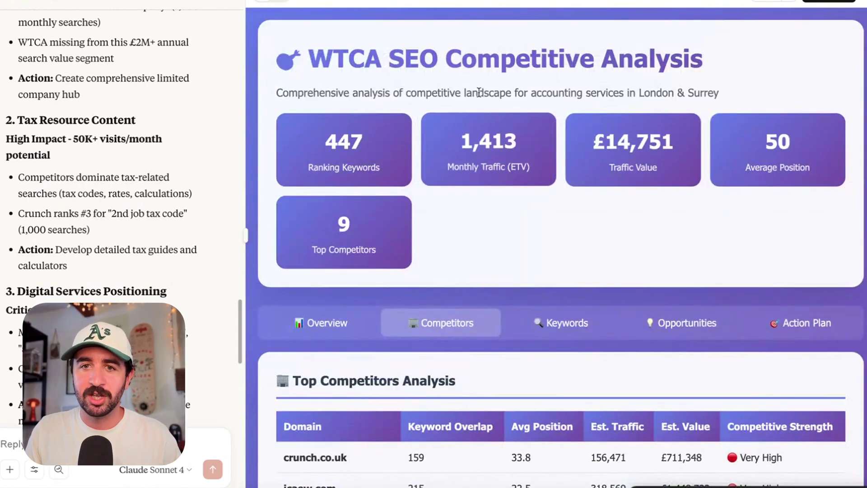
Step: Open the dashboard's Keywords section and examine the keyword opportunities and content gaps
click(557, 321)
scroll(498, 244, down, 3)
scroll(511, 237, down, 2)
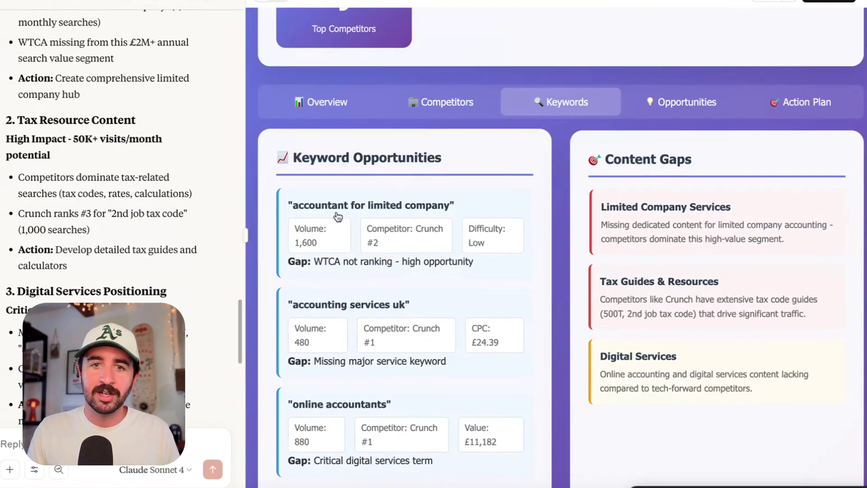
scroll(367, 232, down, 2)
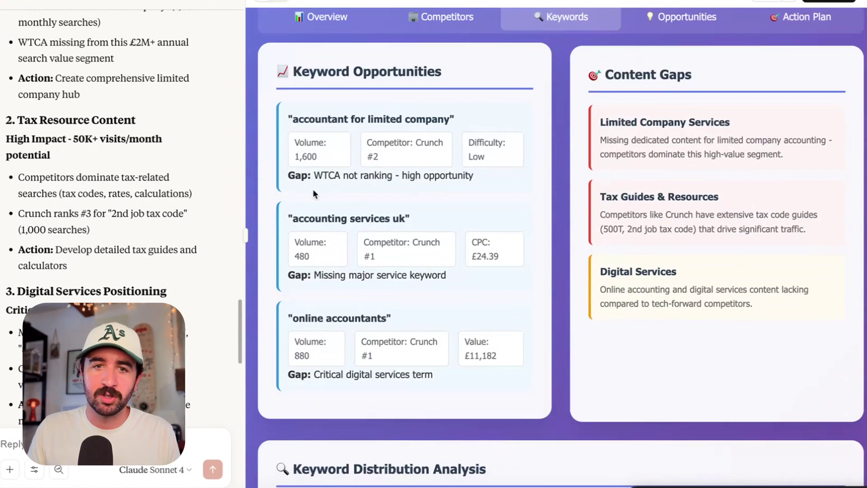
Step: Examine the "accountant for limited company" keyword opportunity and the Opportunities section's high-impact opportunities, quick wins and impact matrix
drag(297, 125, 425, 129)
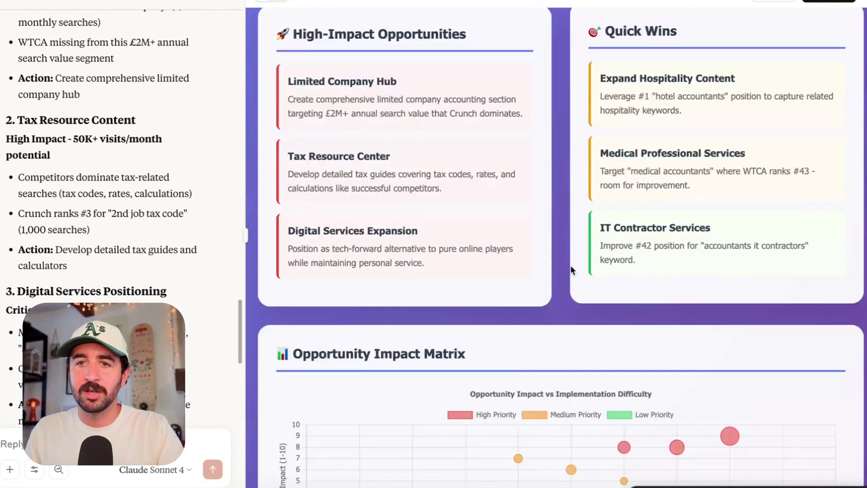
scroll(571, 265, down, 4)
scroll(570, 265, up, 6)
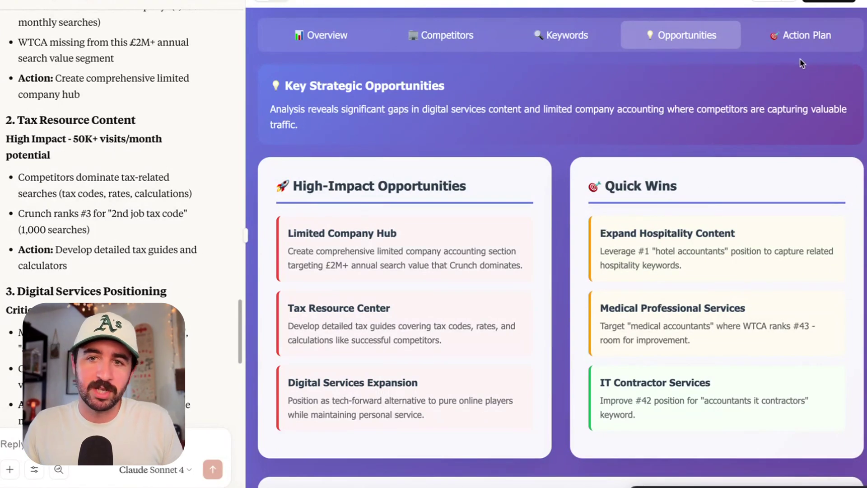
Step: Open the dashboard's Action Plan section and examine its six prioritized recommendations
click(801, 45)
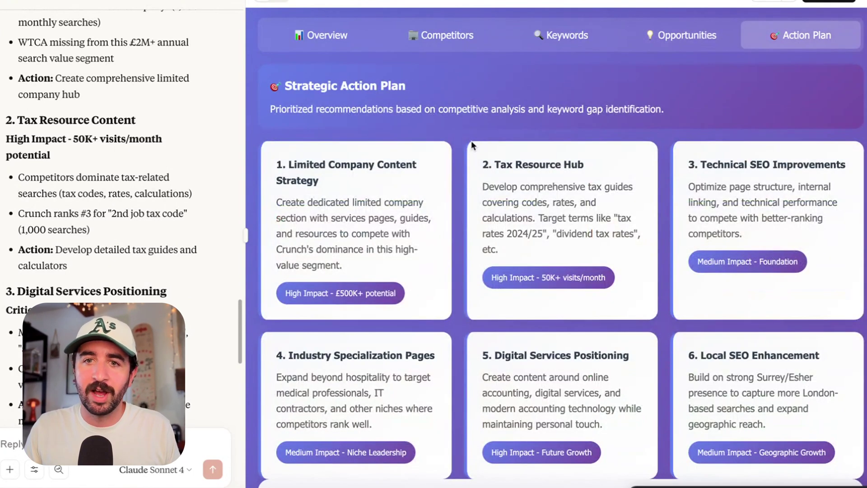
scroll(449, 158, down, 3)
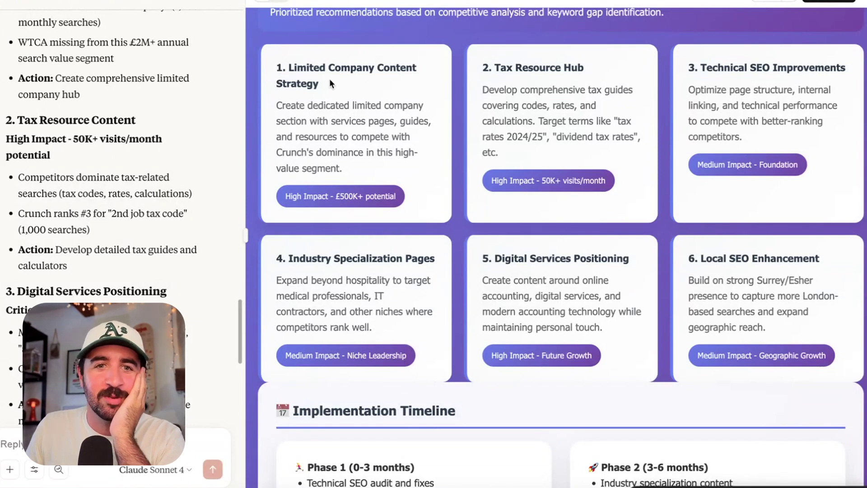
scroll(377, 108, up, 4)
scroll(388, 148, down, 4)
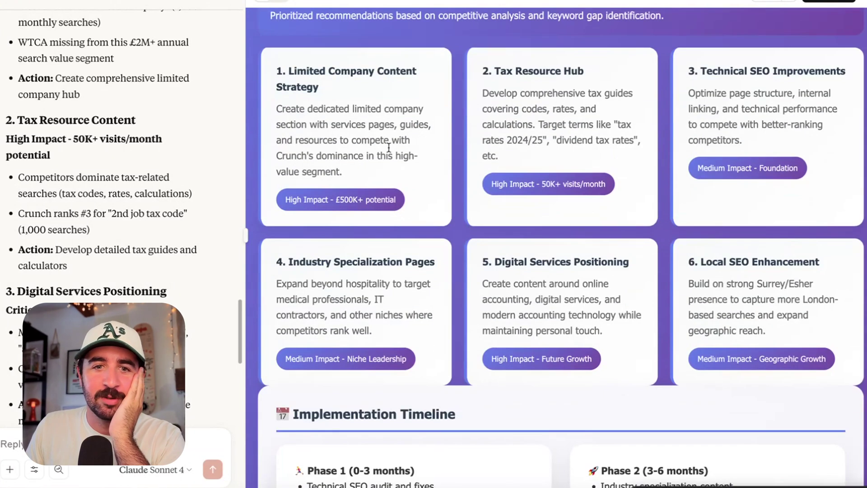
drag(294, 71, 366, 177)
drag(520, 82, 563, 134)
drag(691, 90, 731, 140)
drag(708, 256, 723, 315)
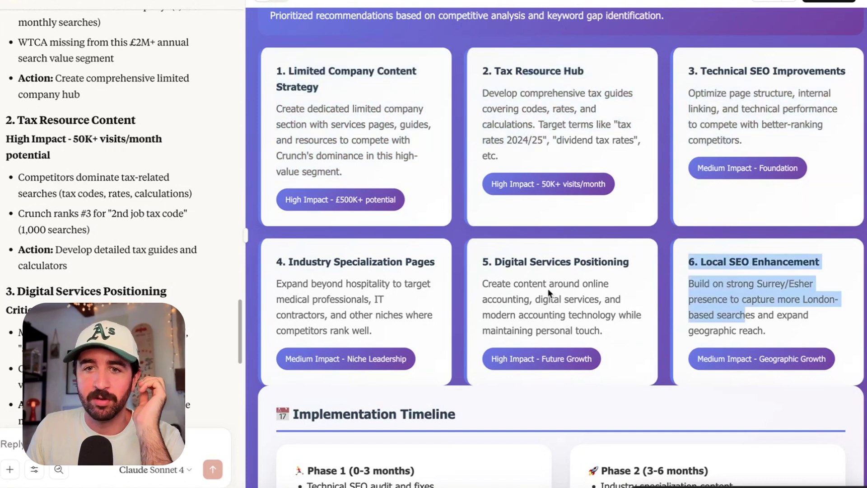
drag(531, 261, 564, 315)
Step: Examine the Action Plan's Implementation Timeline and the strategic recommendations and competitive advantages in the chat reply
scroll(308, 278, down, 3)
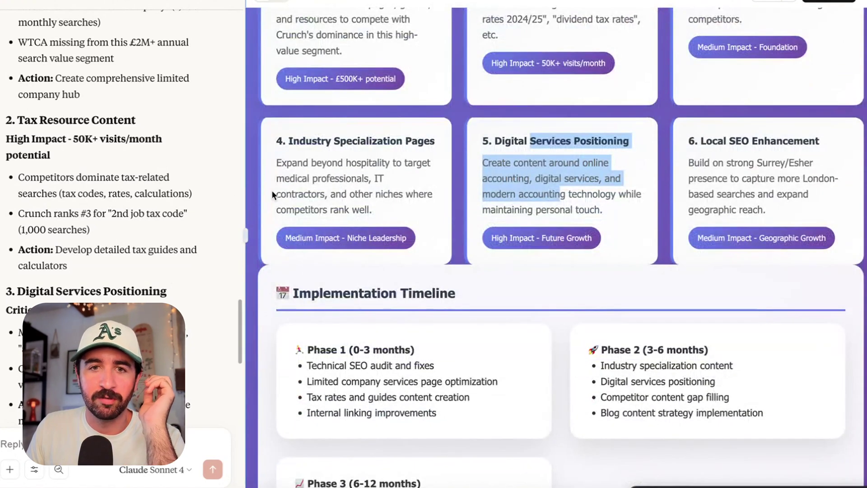
scroll(400, 230, down, 3)
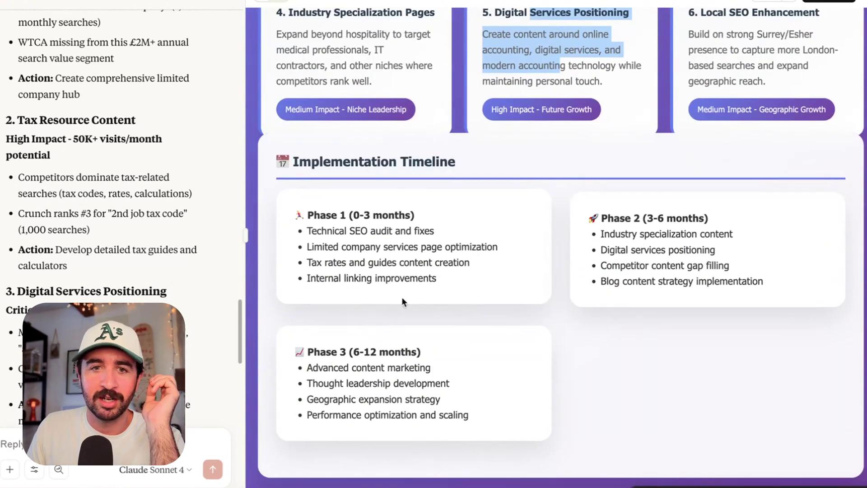
scroll(400, 356, up, 9)
scroll(400, 357, down, 5)
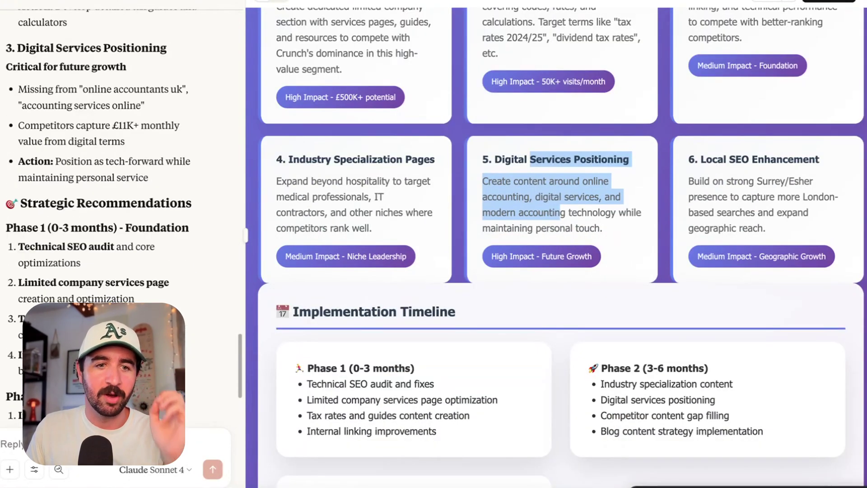
scroll(459, 219, up, 5)
scroll(460, 218, down, 4)
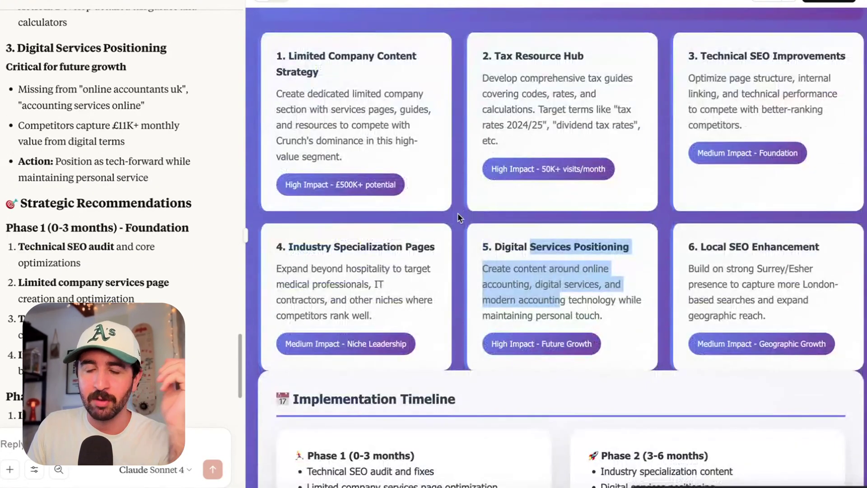
click(472, 184)
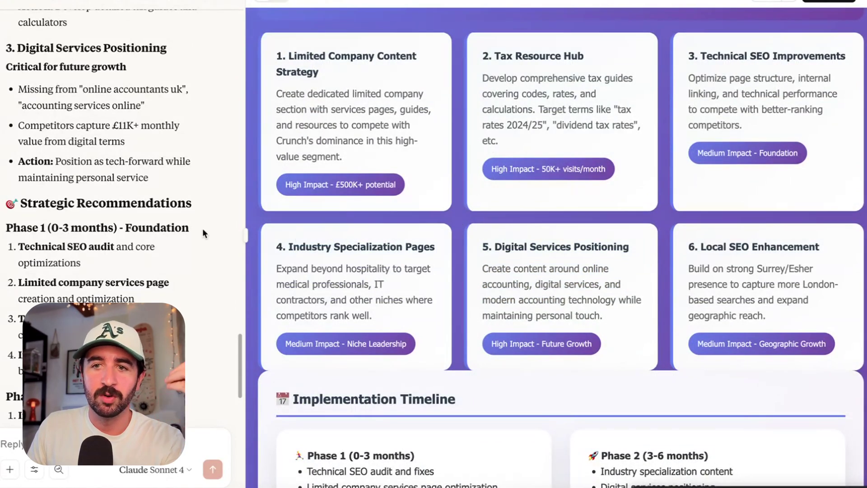
scroll(199, 225, down, 10)
scroll(198, 229, down, 3)
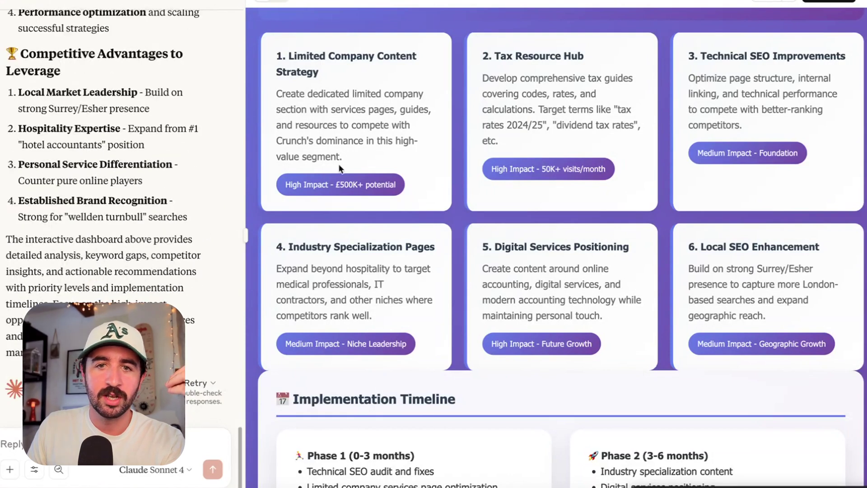
Step: Return to the Opportunities section and copy the "Expand Hospitality Content" quick win with its description
scroll(375, 140, up, 6)
click(657, 192)
scroll(671, 204, down, 3)
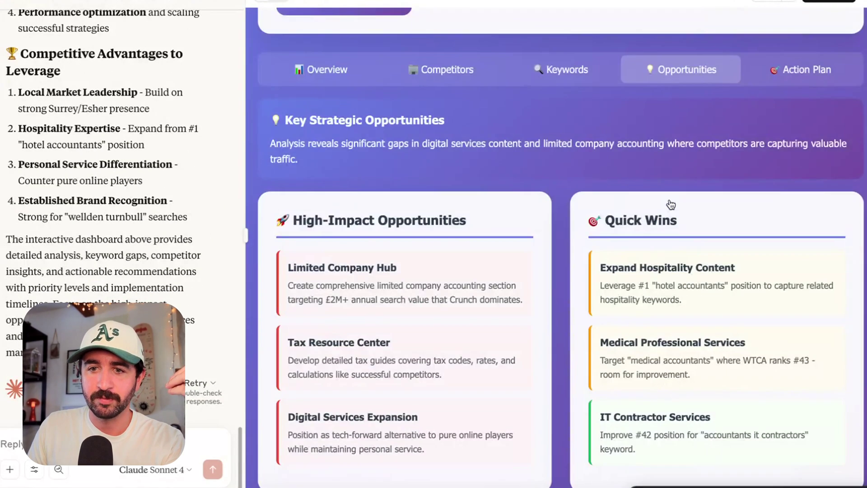
scroll(671, 204, down, 3)
drag(601, 153, 682, 186)
key(ctrl+c)
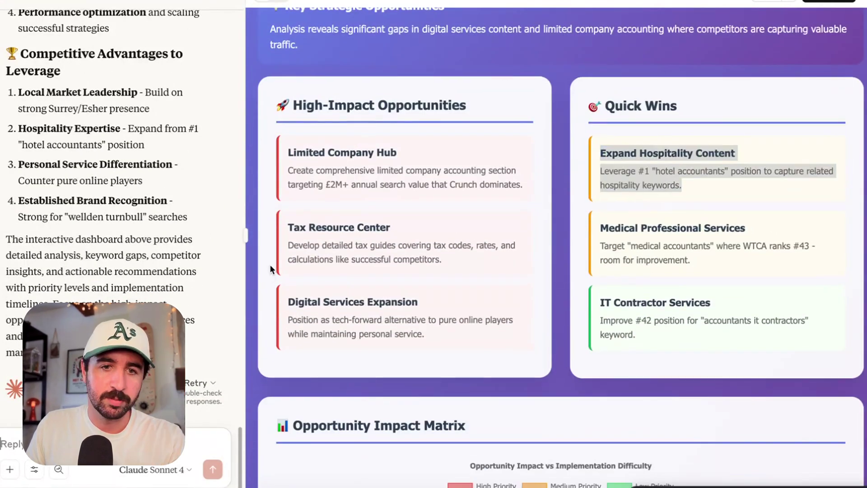
Step: Widen the chat and start a reply with "So this is a quick win highlighted -" followed by the copied quick win and a blank line
drag(244, 235, 647, 235)
click(180, 442)
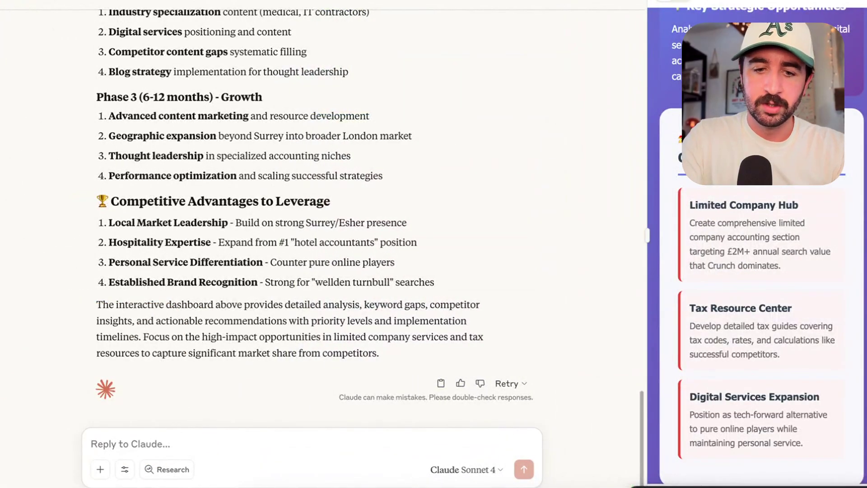
text(So this is a quick win highlighted -)
key(ctrl+v)
key(shift+Return)
key(shift+Return)
Step: Add a request to research and build a topical authority content cluster "so we are leaders in the hospitality accounting sector."
text(Can you research and build a)
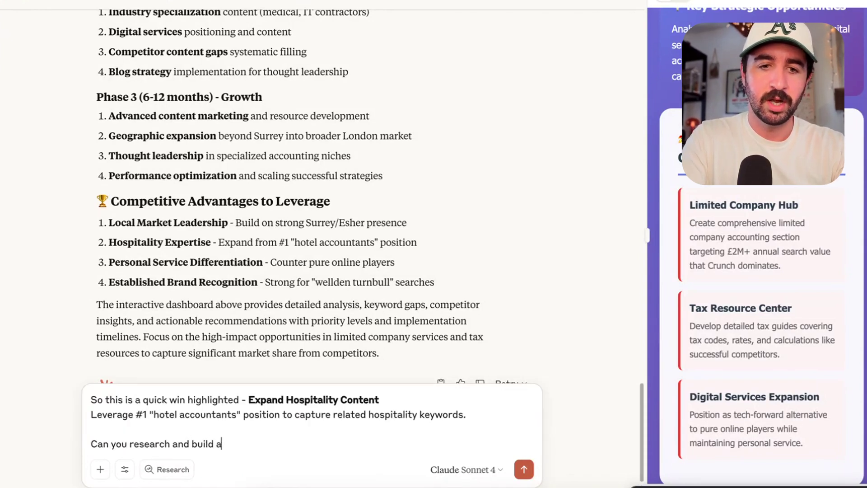
text( topical autho)
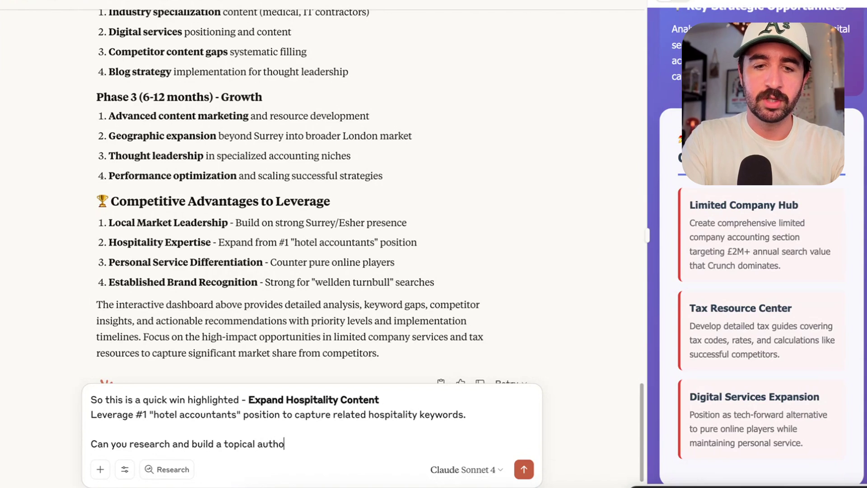
text(rtiy content cluster)
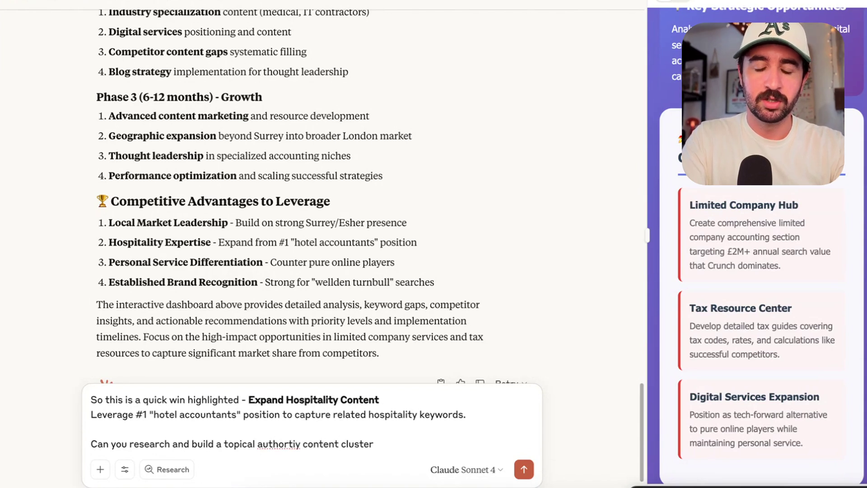
text( so we are lead)
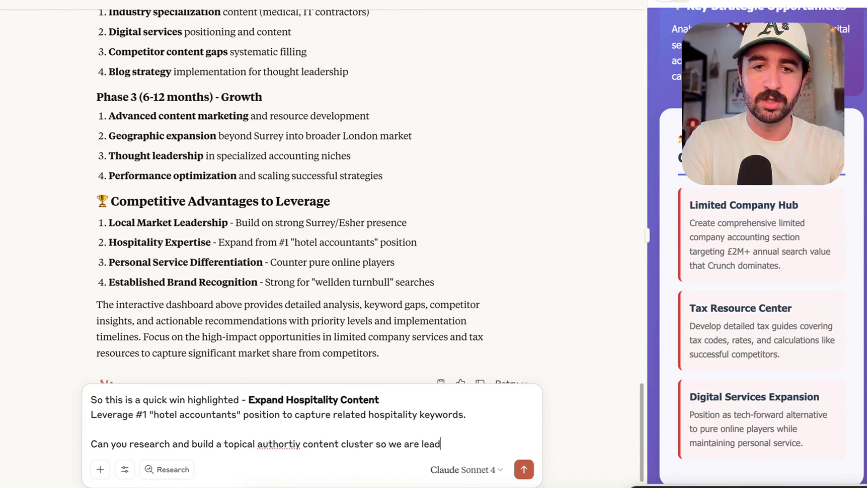
text(ers in thr)
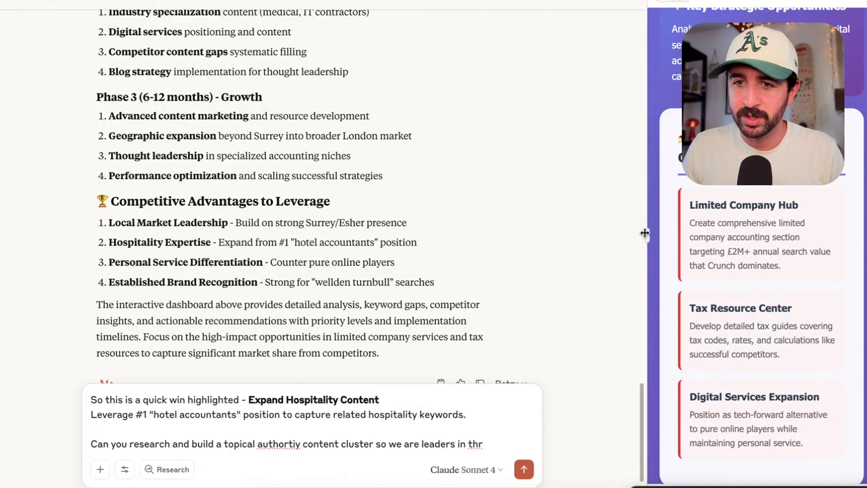
drag(389, 245, 544, 235)
click(438, 433)
key(BackSpace)
text(e hospitali)
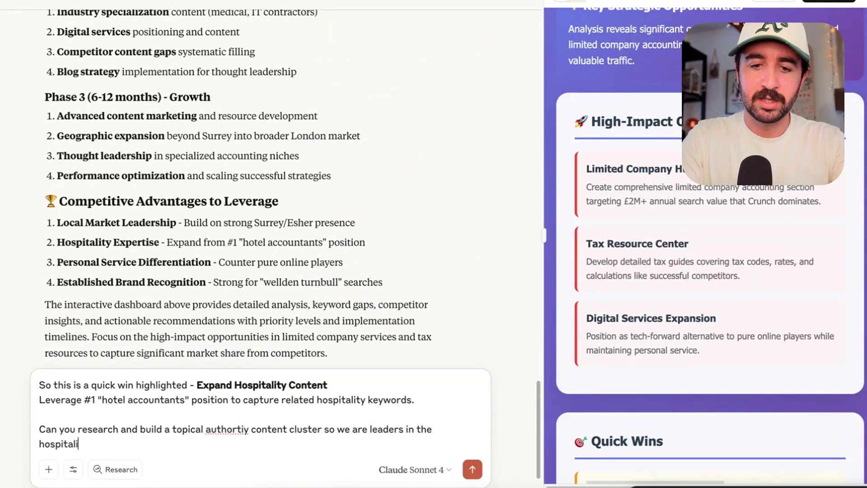
text(ty accounting sector.)
Step: Insert "data driven" before "research", correct the spelling of "authority" and send the prompt
click(75, 429)
text(data driven)
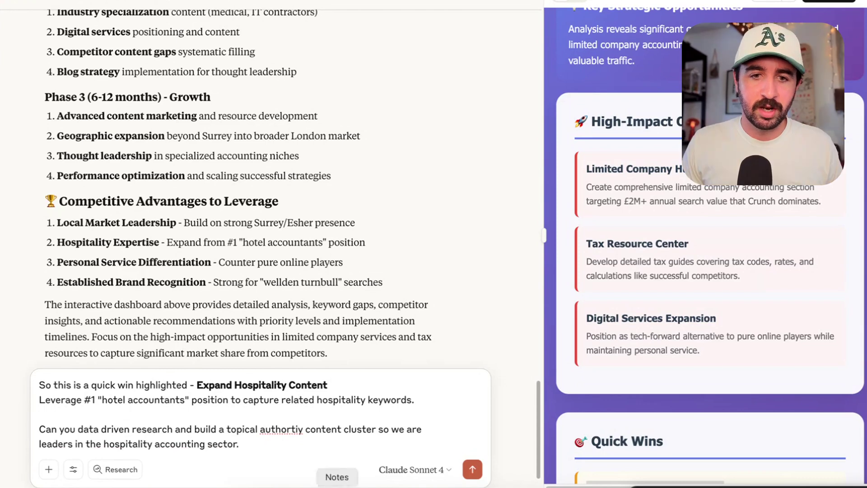
right_click(270, 433)
click(280, 420)
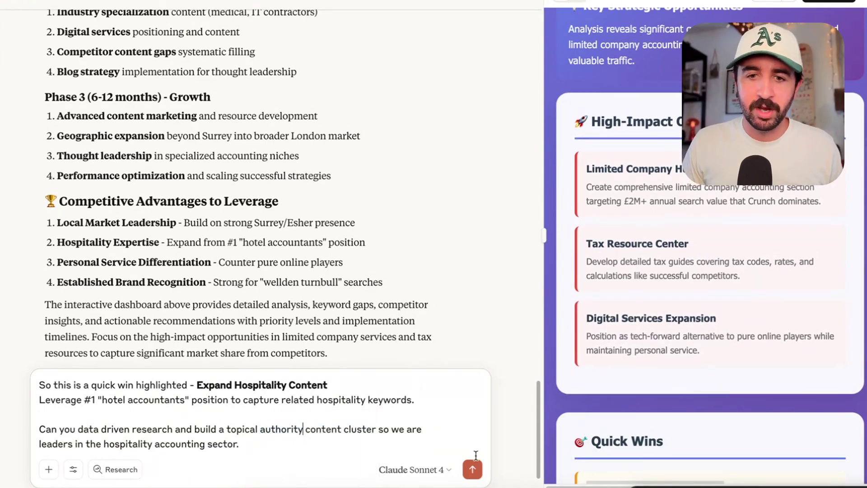
click(472, 470)
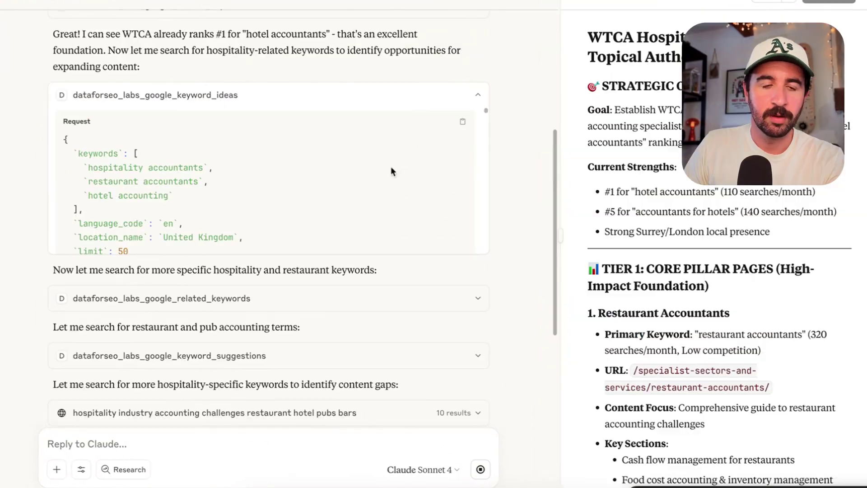
Step: Review the research calls in the chat and examine the content map's Strategic Overview and Restaurant Accountants pillar page
scroll(343, 176, down, 3)
scroll(315, 235, down, 10)
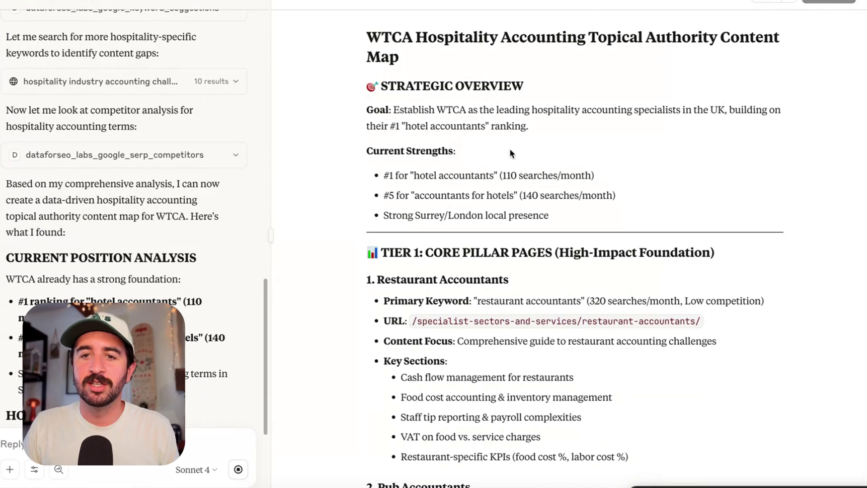
scroll(564, 262, down, 2)
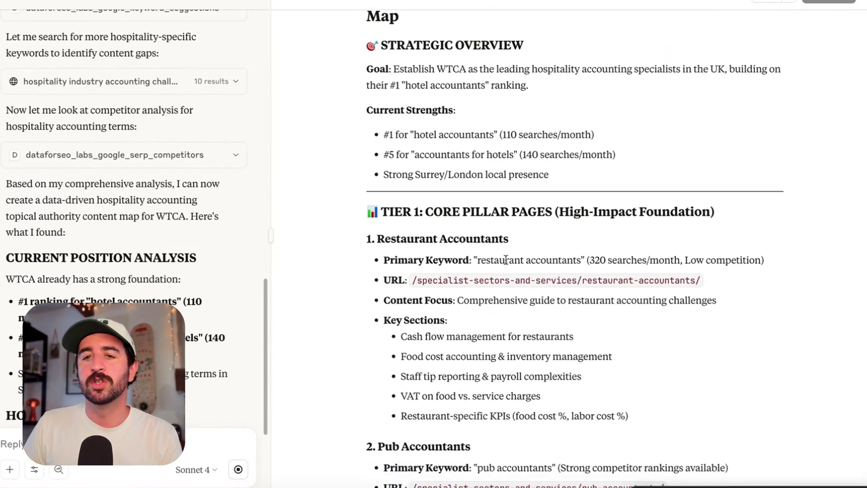
drag(590, 262, 726, 263)
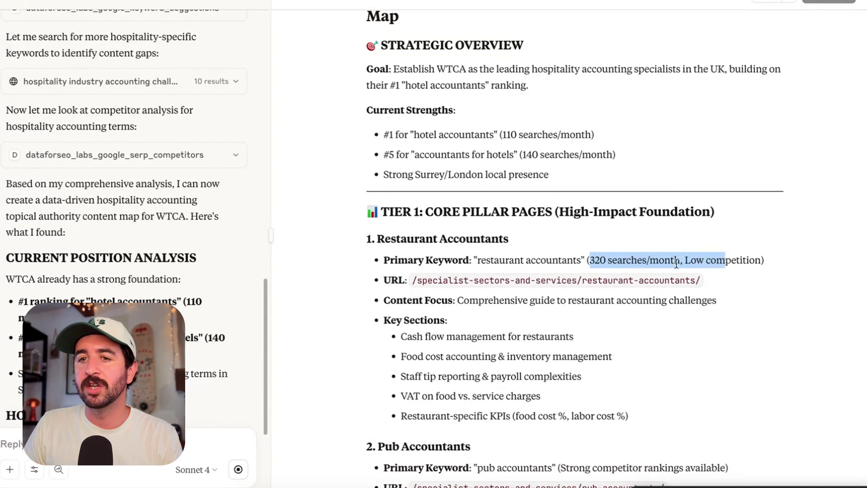
click(654, 263)
drag(590, 262, 665, 262)
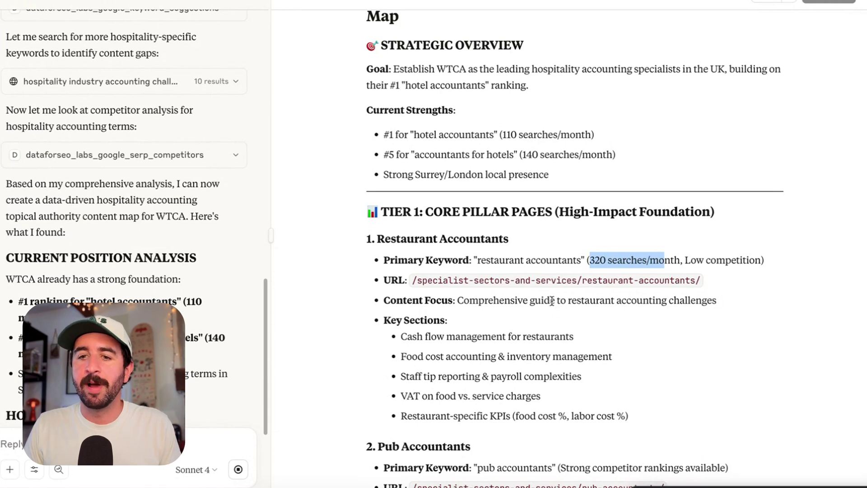
scroll(551, 301, down, 5)
click(597, 330)
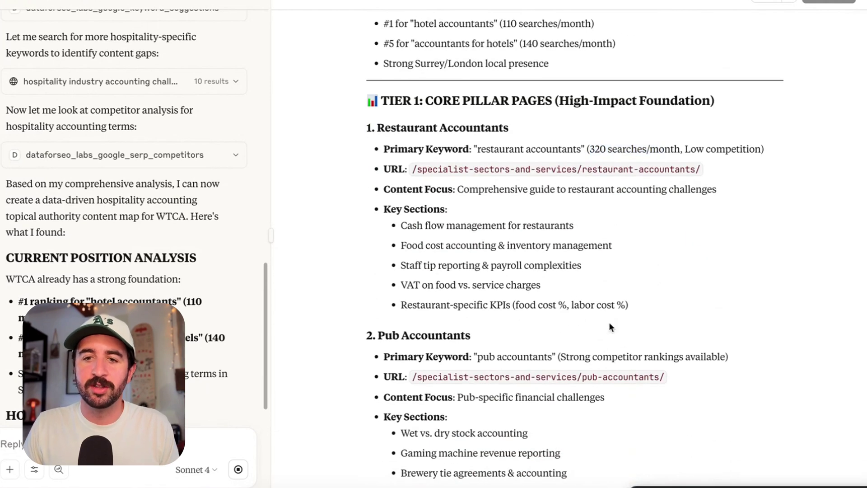
drag(490, 150, 540, 150)
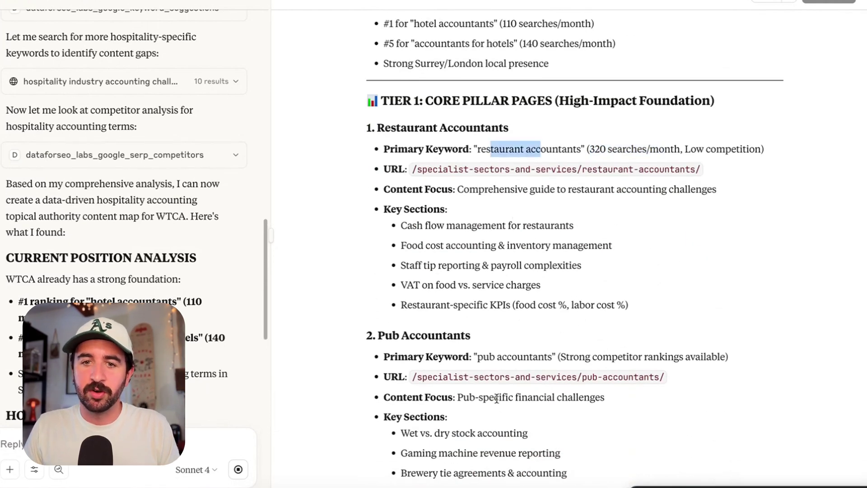
Step: Examine the Pub Accountants and Bar Accountants pillar pages in the content map
click(499, 352)
drag(559, 356, 717, 359)
scroll(558, 357, down, 3)
scroll(558, 357, down, 15)
scroll(524, 224, up, 9)
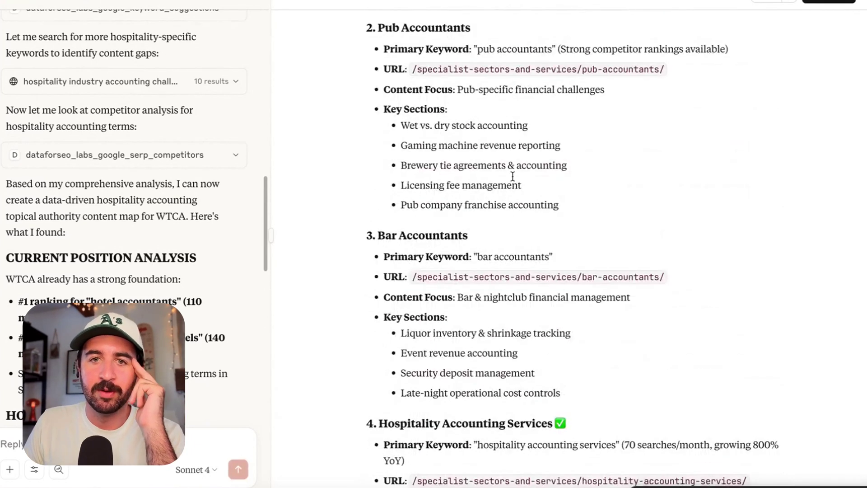
Step: Examine the Hospitality Accounting Services page and the Tier 2 location-based content, especially the London Hospitality Focus keywords
scroll(551, 213, down, 7)
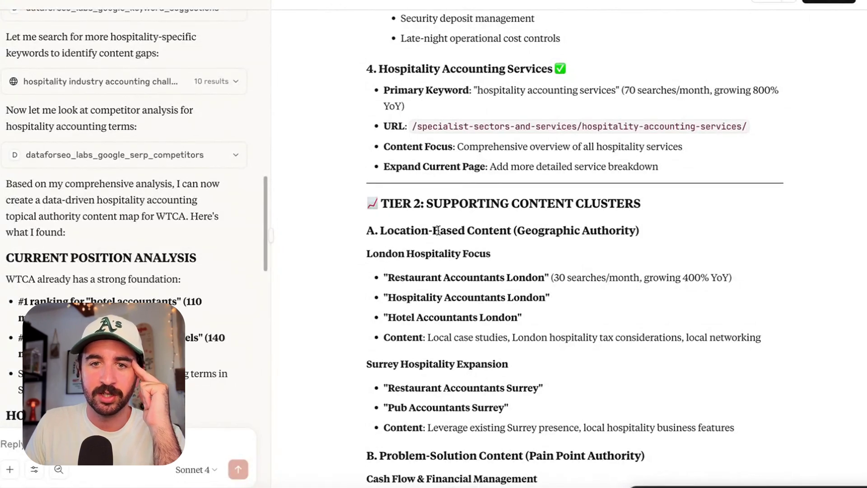
scroll(472, 270, down, 2)
drag(449, 70, 596, 70)
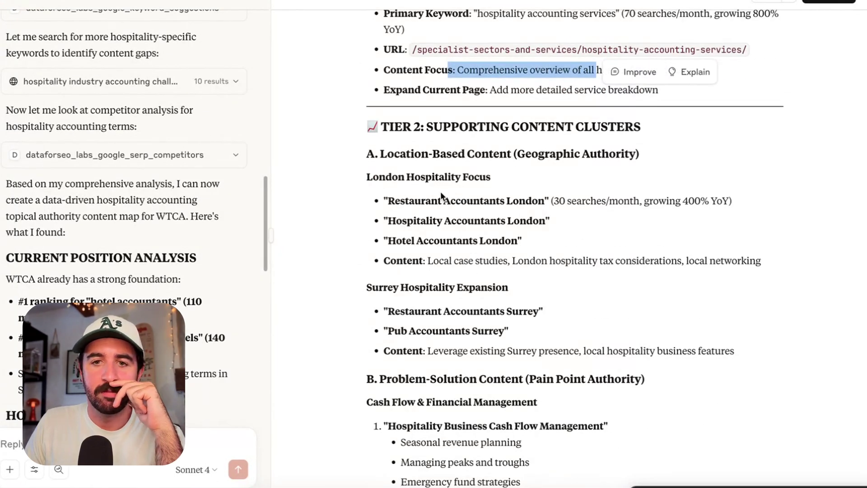
drag(433, 201, 538, 200)
drag(417, 222, 530, 223)
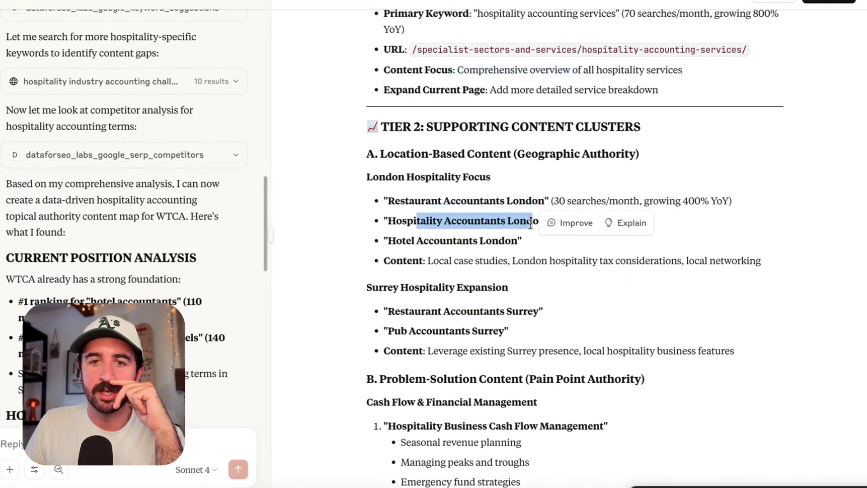
drag(416, 241, 472, 241)
scroll(474, 246, up, 10)
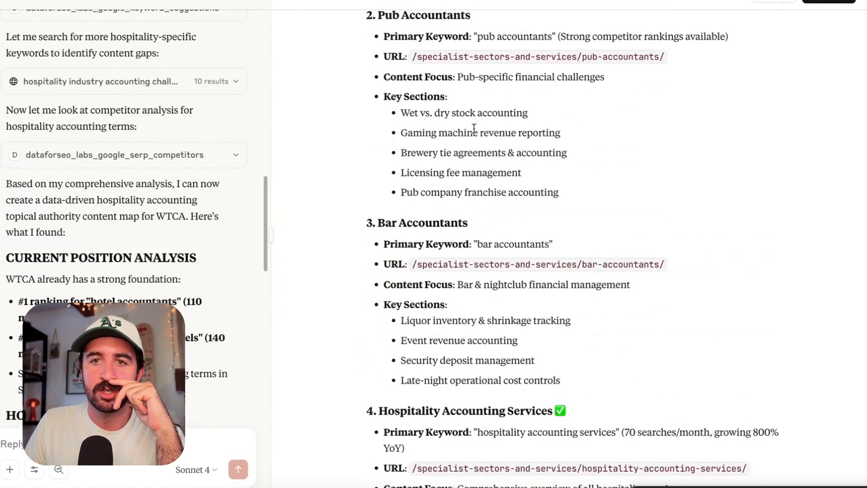
Step: Examine the content map's London and Surrey location content and the Cash Flow & Financial Management topics under Problem-Solution Content
scroll(590, 154, down, 10)
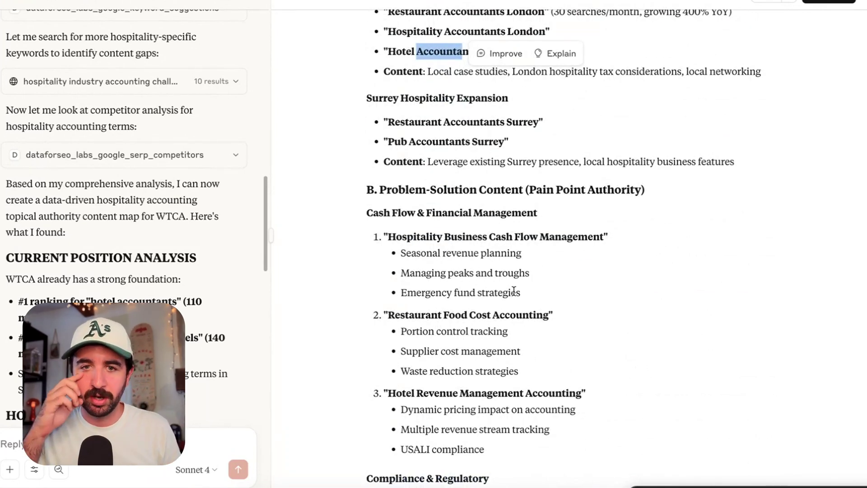
click(532, 195)
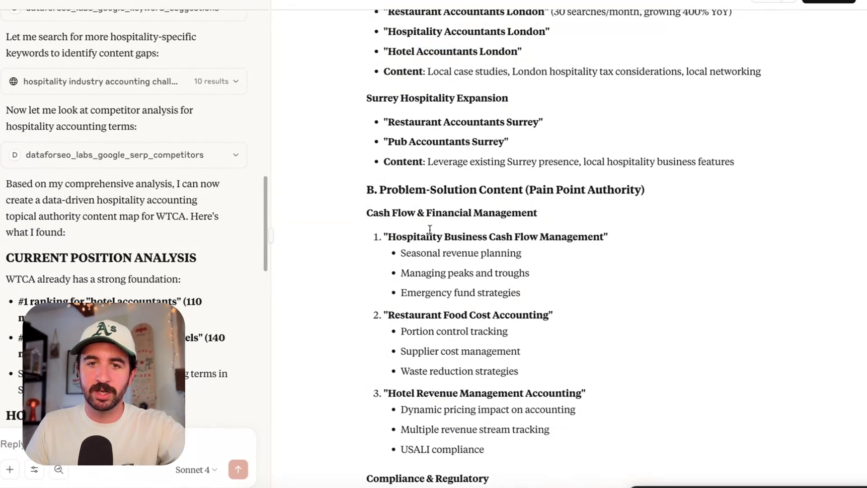
drag(421, 237, 562, 237)
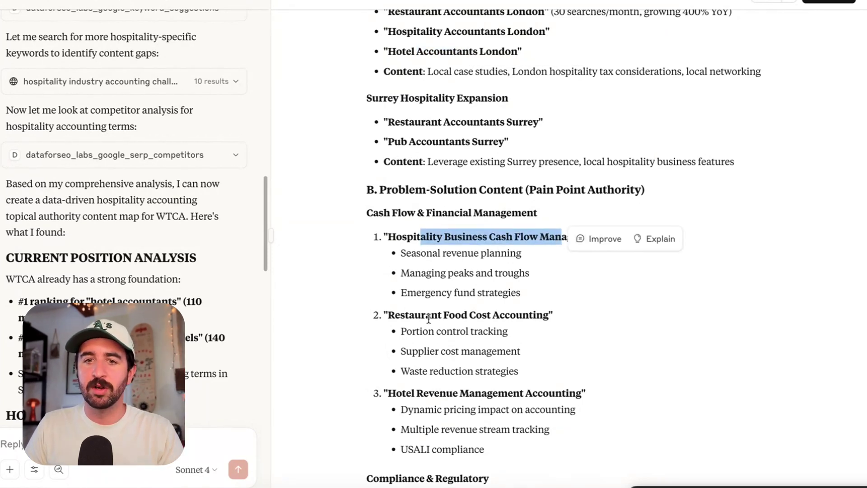
drag(429, 316, 529, 316)
drag(452, 393, 557, 393)
Step: Examine the Compliance & Regulatory topics in the content map's Problem-Solution Content section
scroll(567, 367, down, 1)
scroll(568, 367, down, 5)
scroll(548, 316, down, 2)
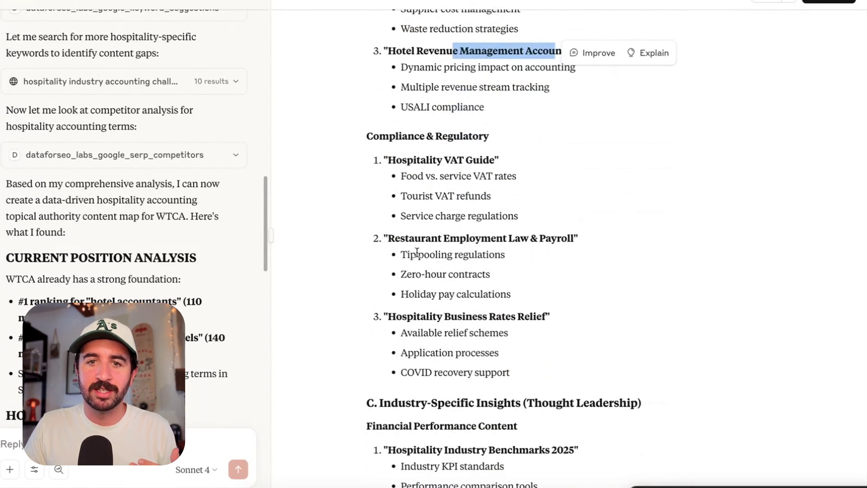
scroll(596, 247, down, 6)
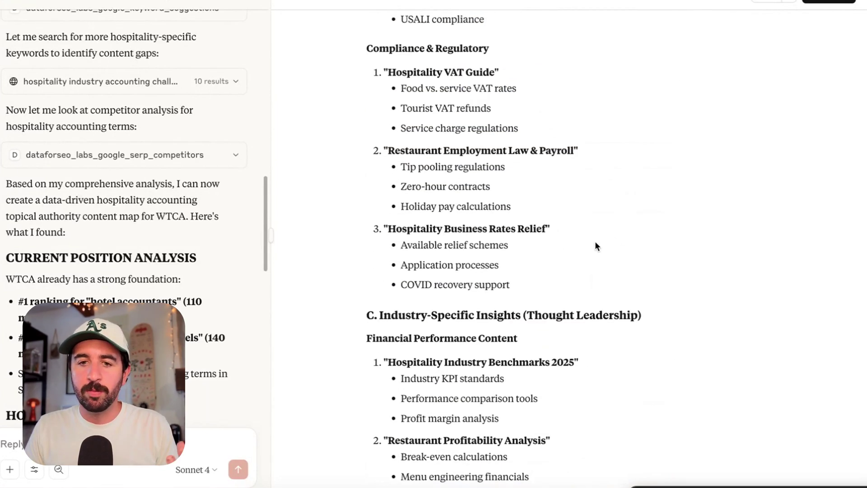
Step: Review the content map's Industry-Specific Insights and its Technical SEO Strategy, including the internal linking structure and schema markup
scroll(595, 247, down, 5)
scroll(608, 248, down, 8)
scroll(542, 217, down, 3)
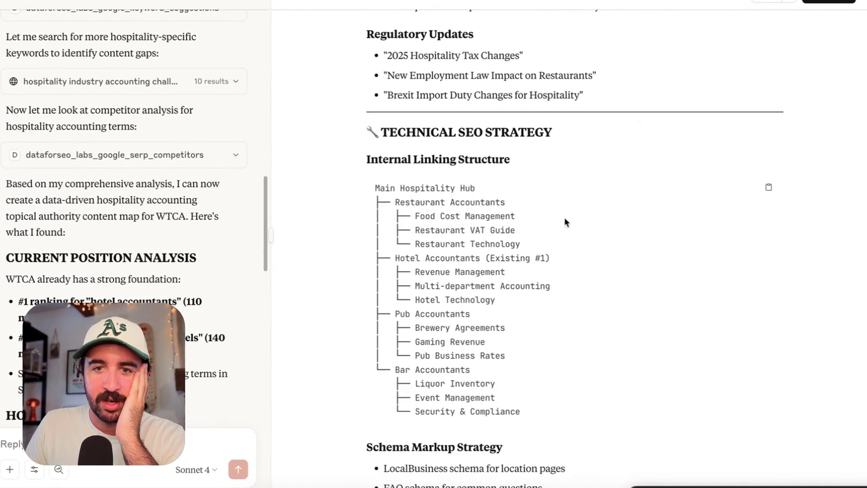
scroll(490, 149, down, 3)
scroll(492, 146, down, 6)
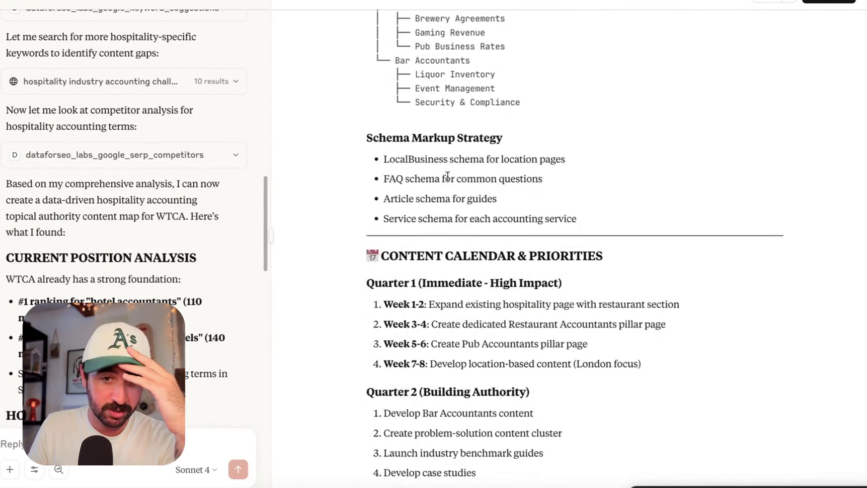
Step: Review the quarterly content calendar and the Implementation Next Steps, especially the Resource Requirements for the content writer, SEO specialist and design support
scroll(448, 177, down, 5)
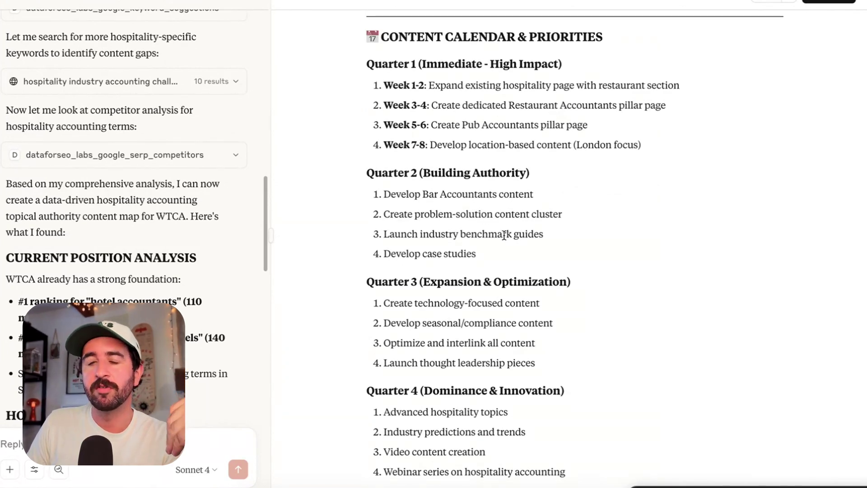
scroll(467, 215, down, 10)
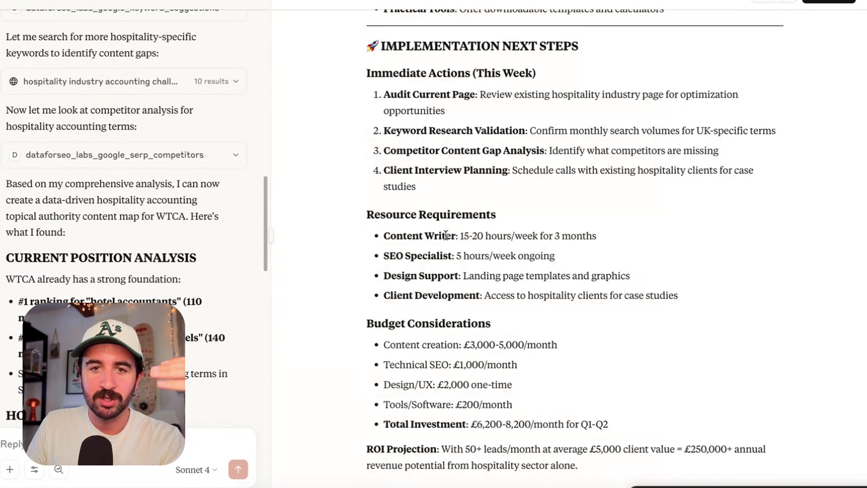
drag(434, 235, 570, 276)
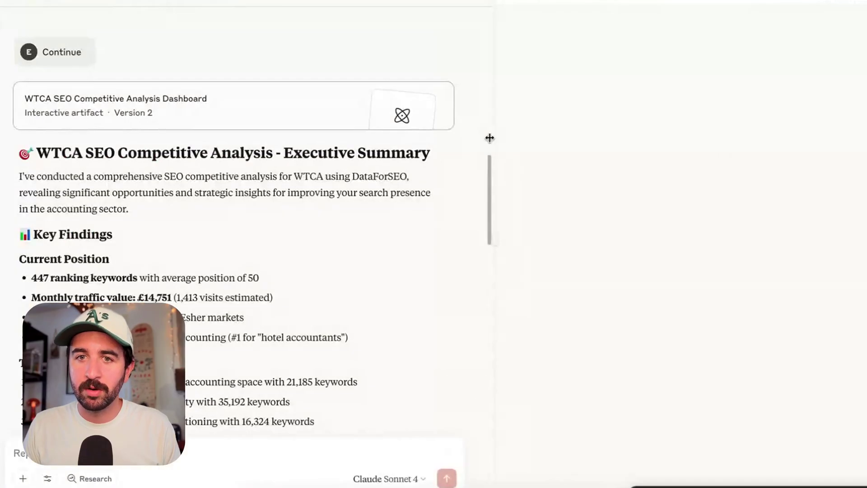
Step: Widen the WTCA SEO Competitive Analysis Dashboard beside the chat and publish the artifact publicly
drag(490, 138, 440, 220)
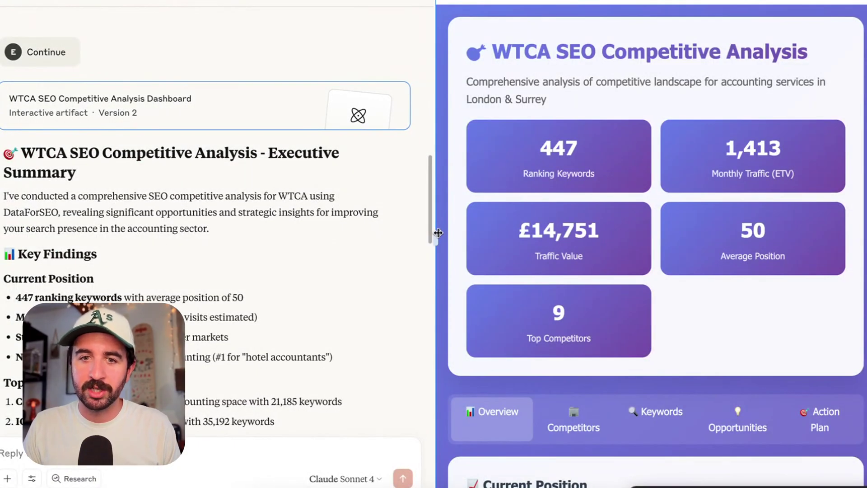
drag(438, 234, 243, 235)
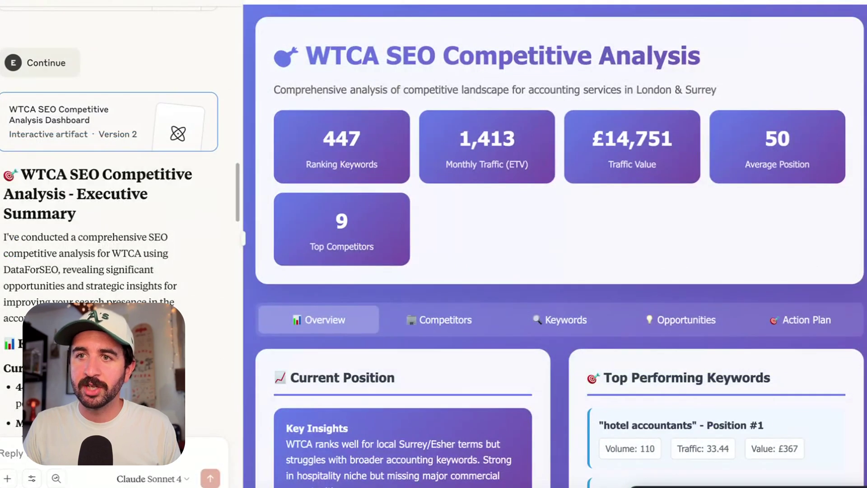
click(798, 8)
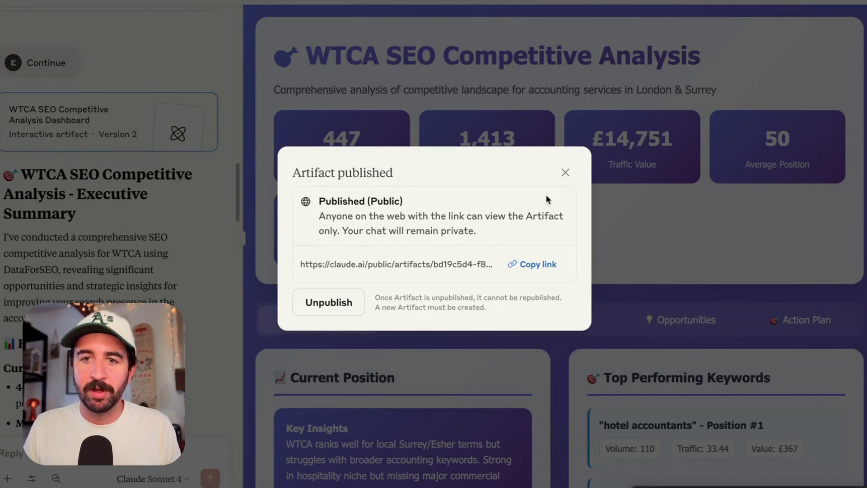
click(565, 172)
Step: Look through the dashboard's Competitors, Keywords, Opportunities and Action Plan sections
scroll(406, 266, down, 2)
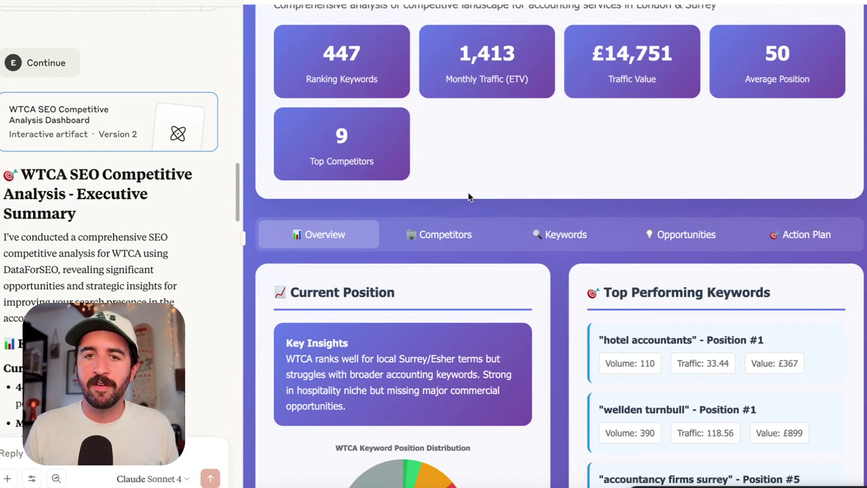
click(444, 234)
click(560, 236)
click(666, 241)
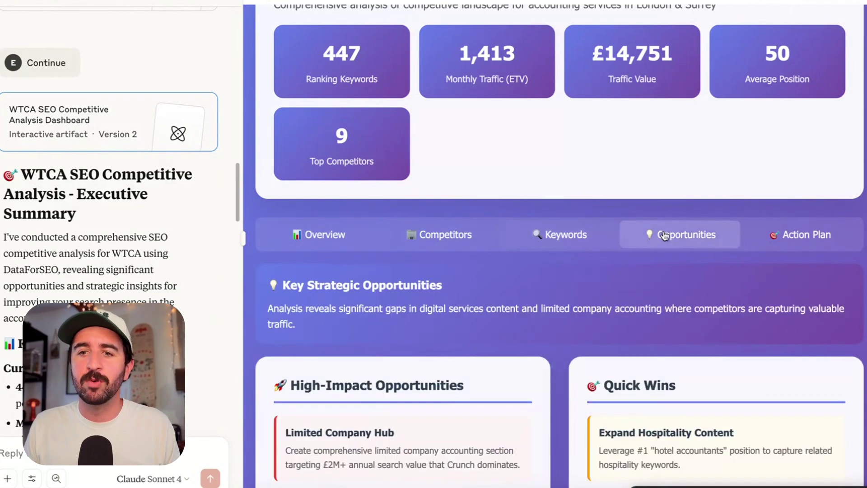
click(784, 244)
click(680, 237)
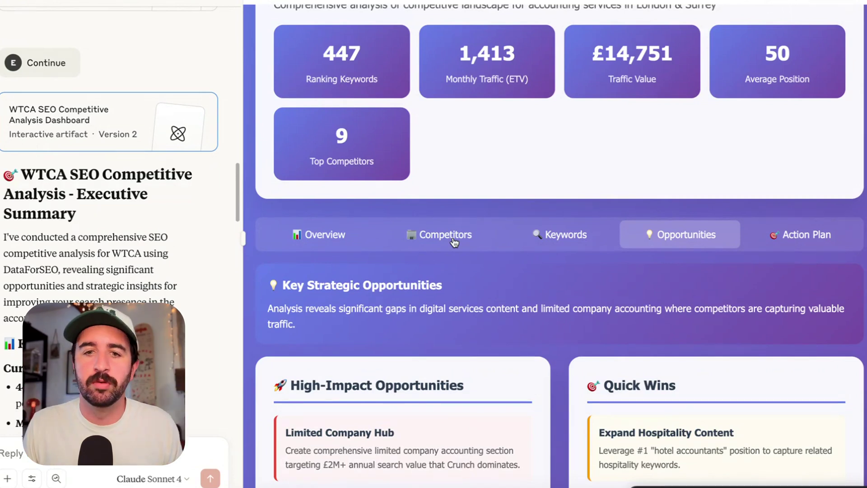
Step: Revisit the dashboard's Competitors section, examine High-Impact Opportunities and Quick Wins, and return to the Overview
click(454, 243)
click(321, 245)
click(415, 241)
click(624, 240)
scroll(526, 209, down, 10)
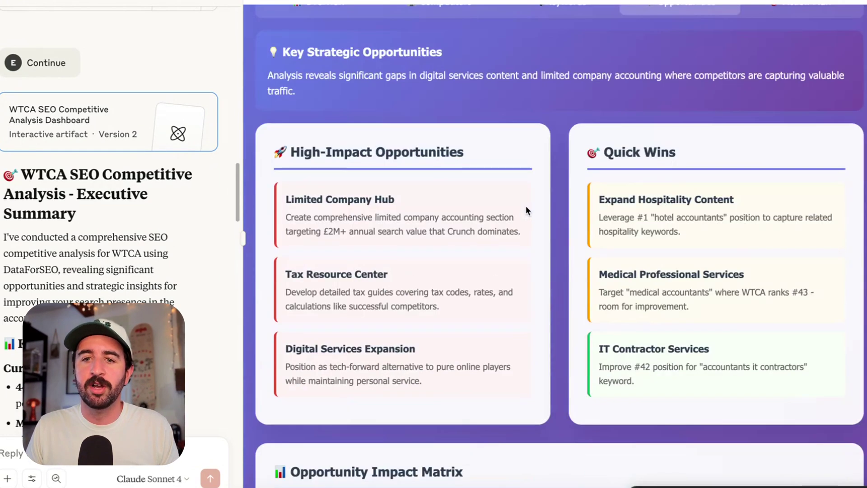
scroll(548, 297, up, 10)
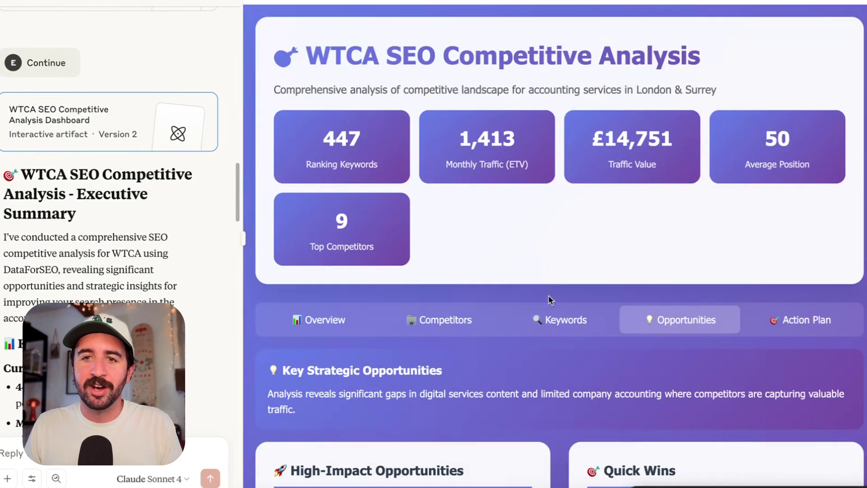
click(338, 332)
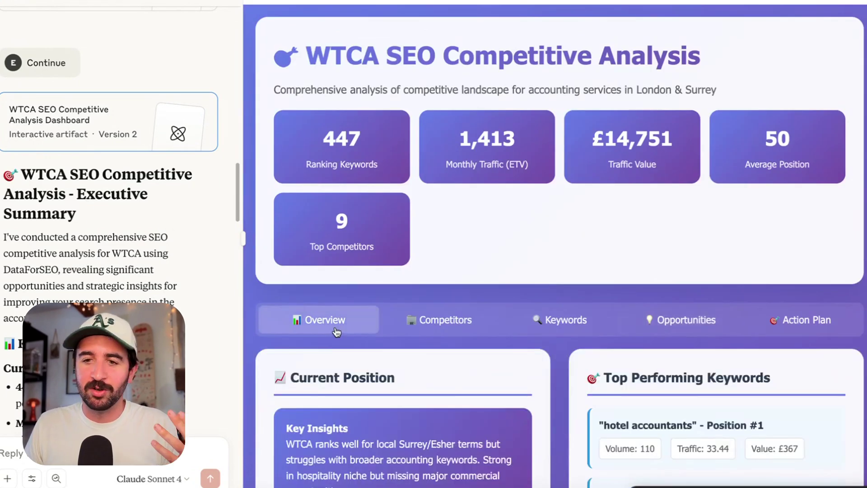